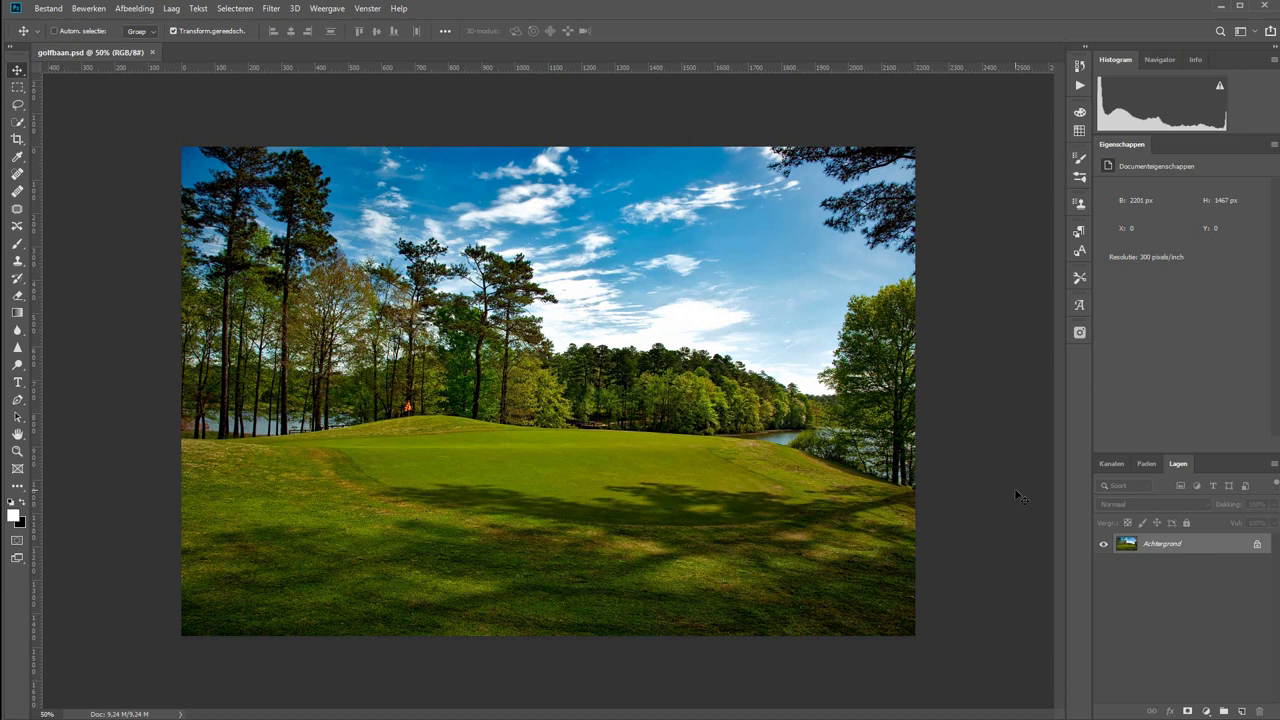
- Duplicate the photo layer and blend the copy in Bedekken mode at about 48% opacity
key("ctrl")
key("ctrl+j")
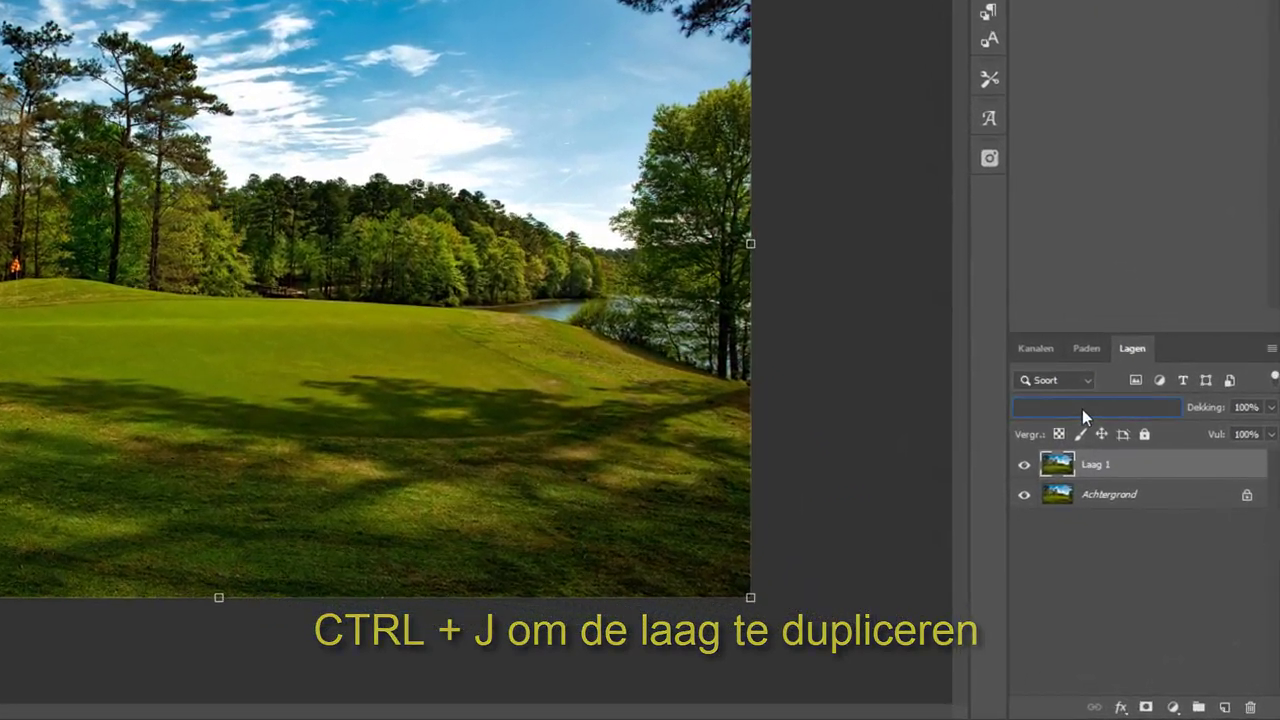
left_click(1082, 409)
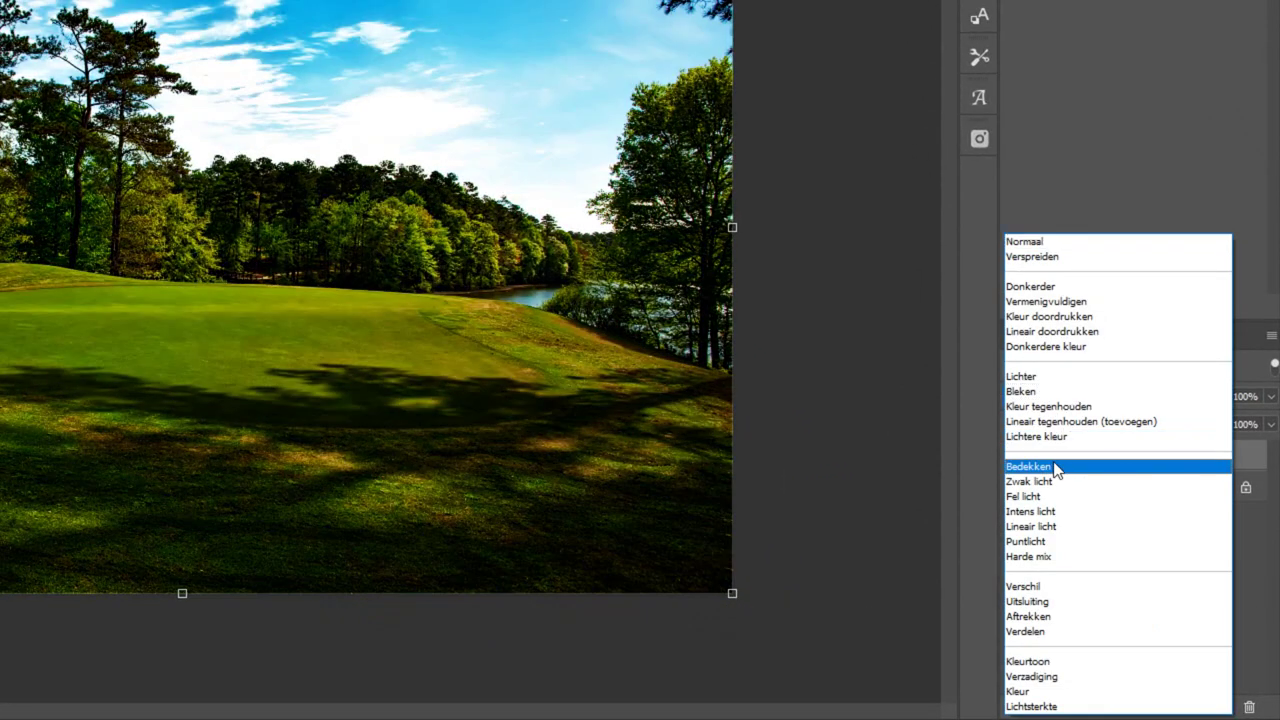
left_click(1055, 462)
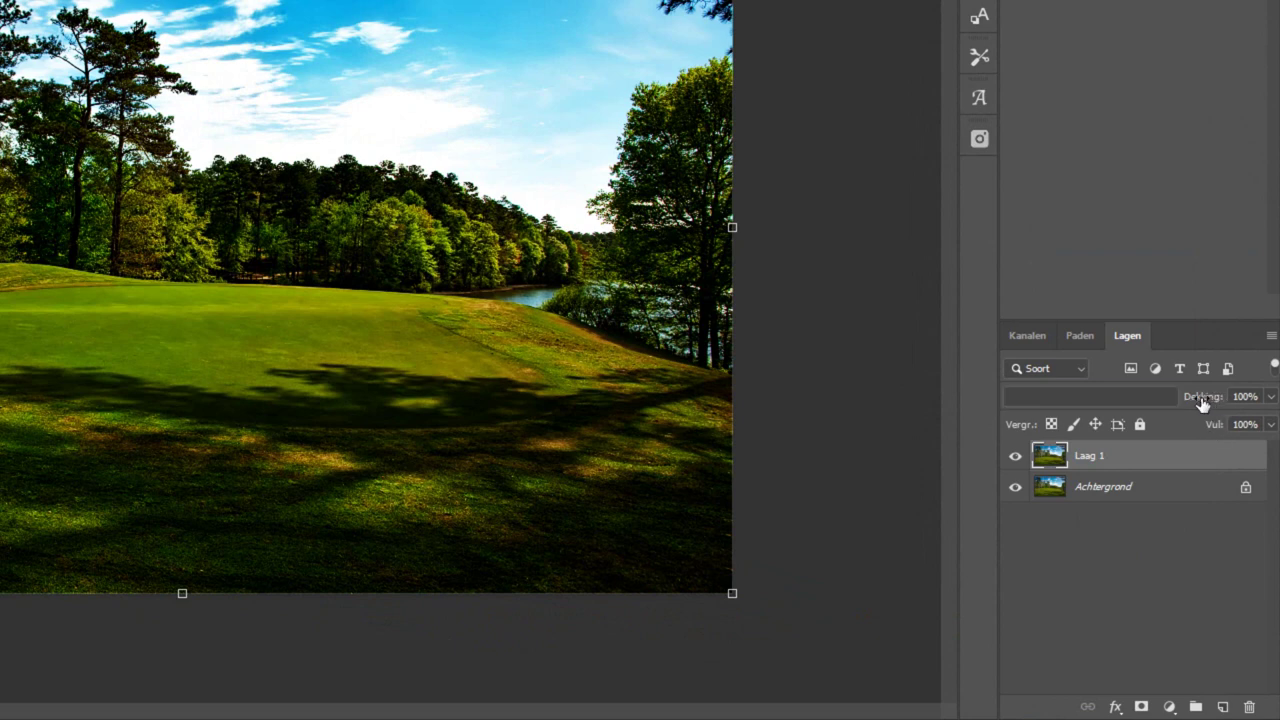
left_click_drag(1206, 402, 1155, 402)
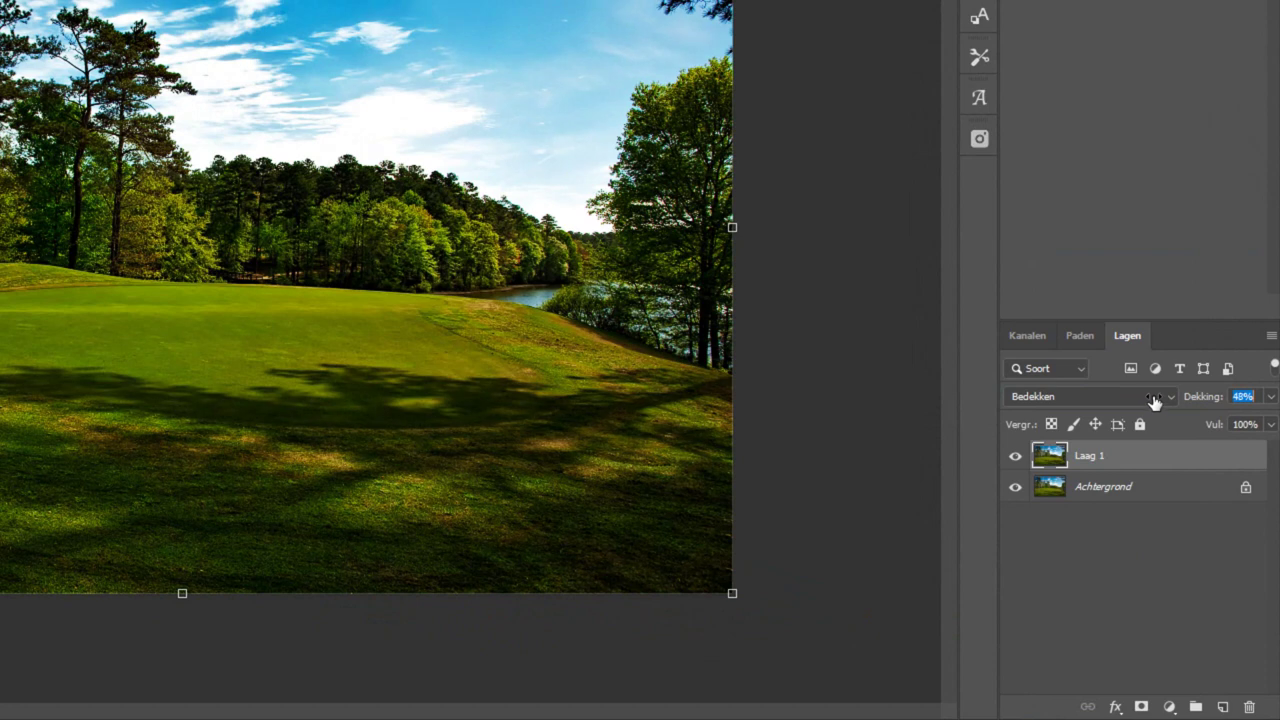
left_click(1099, 586)
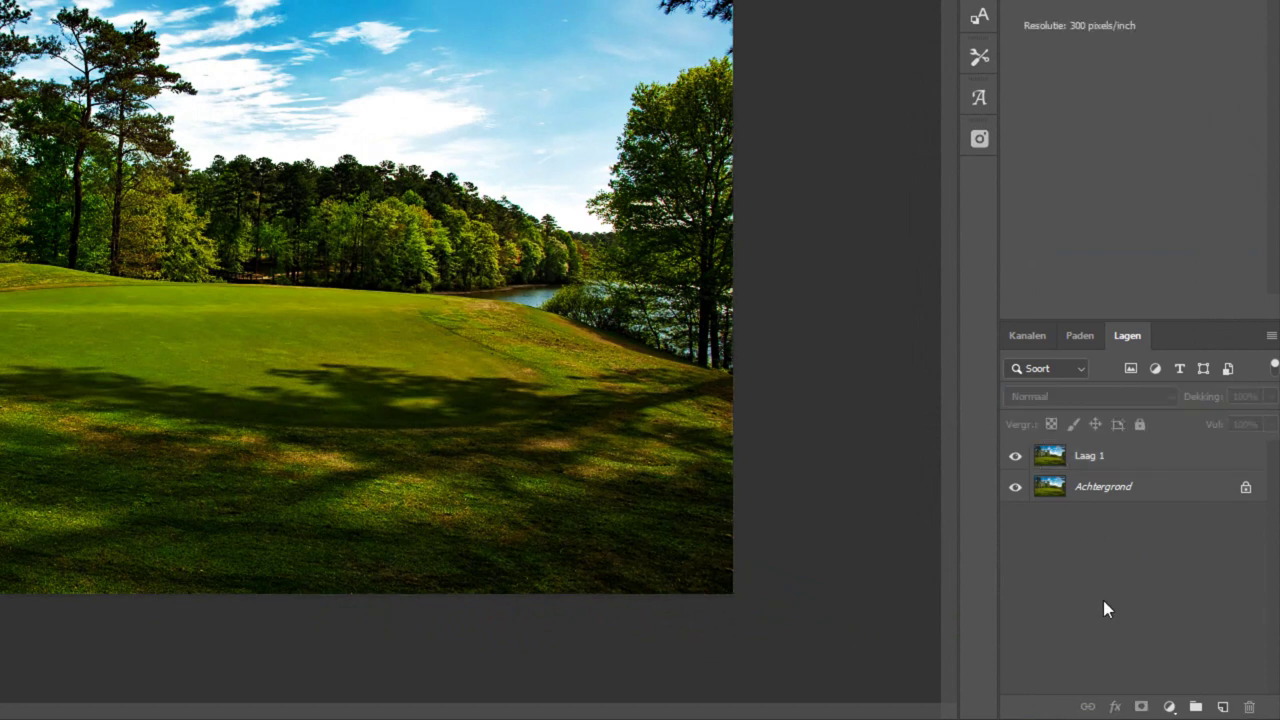
- Add a Kanaalmixer adjustment layer with Monochroom enabled
left_click(1169, 707)
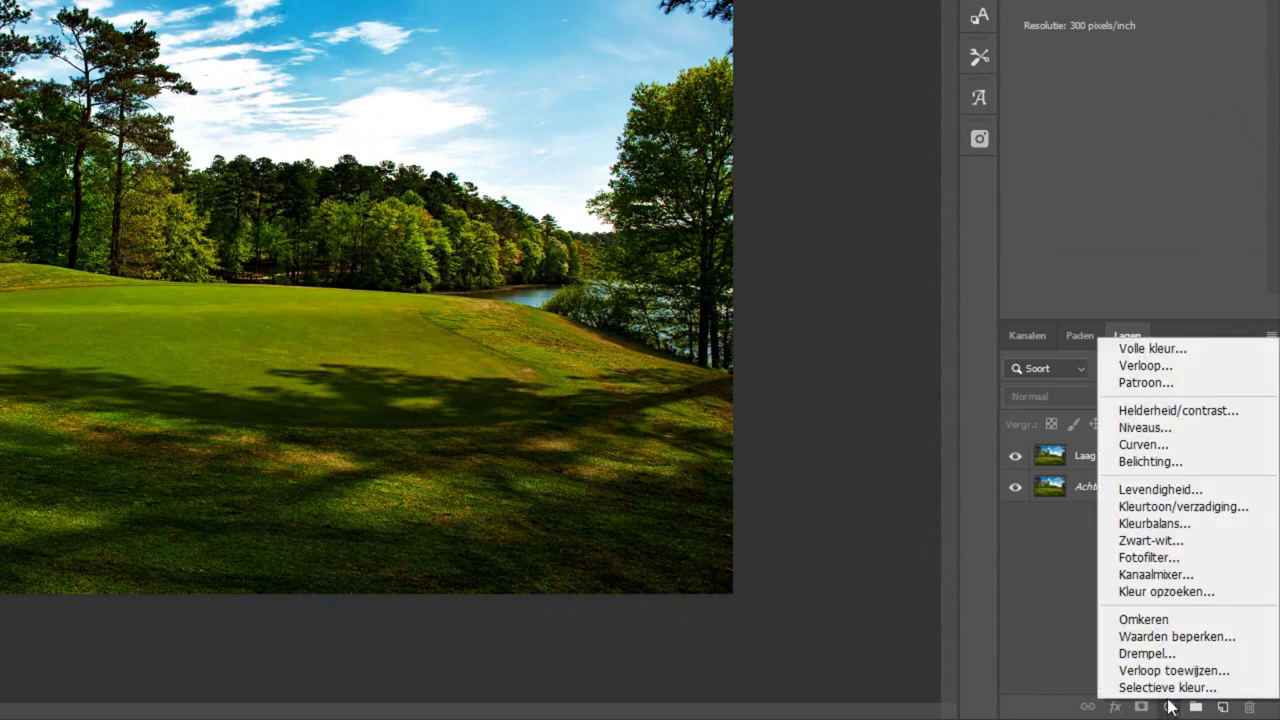
left_click(1152, 575)
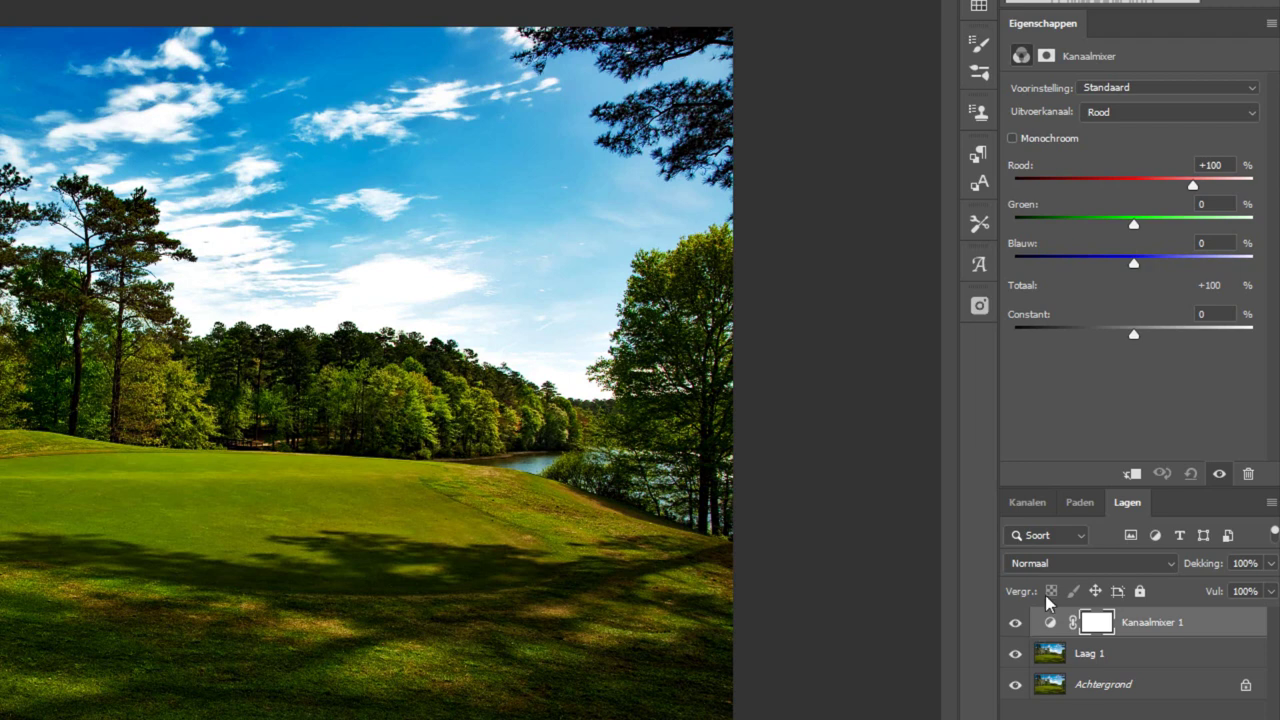
left_click(1012, 138)
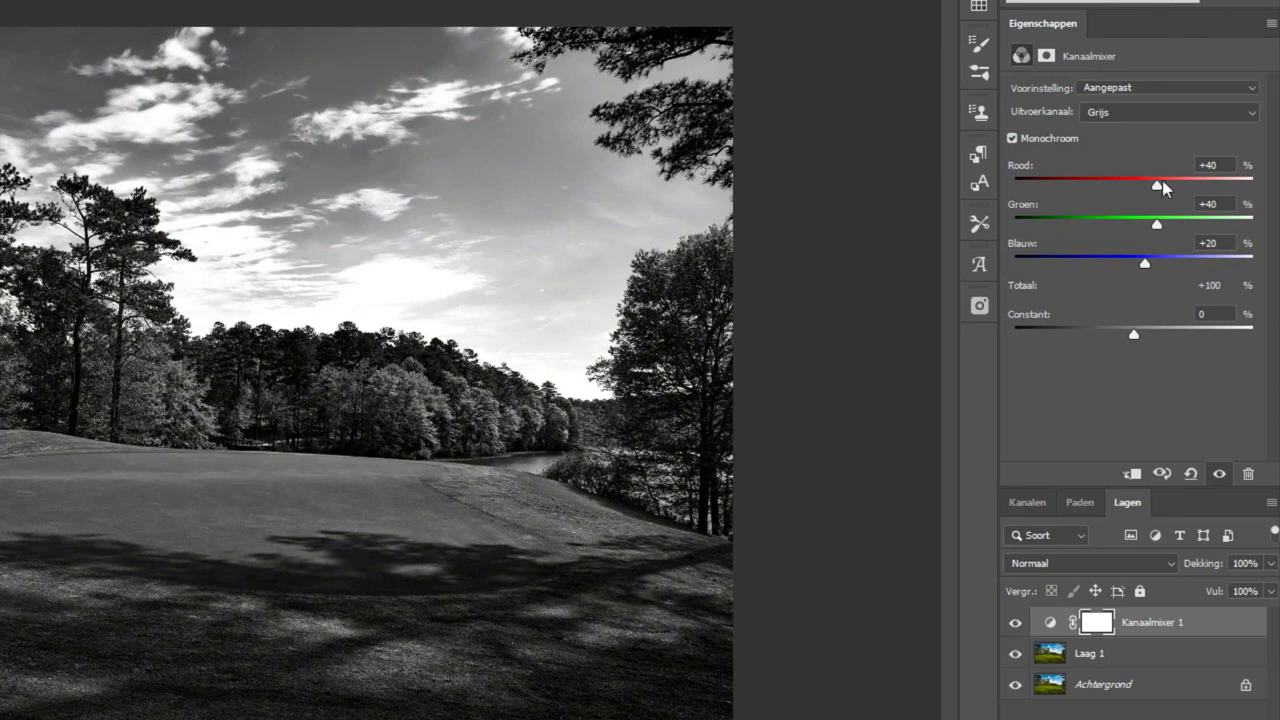
- Set the channel mixer to Rood 100, Groen +74, Blauw -21 and Constant -8
left_click_drag(1157, 189, 1205, 194)
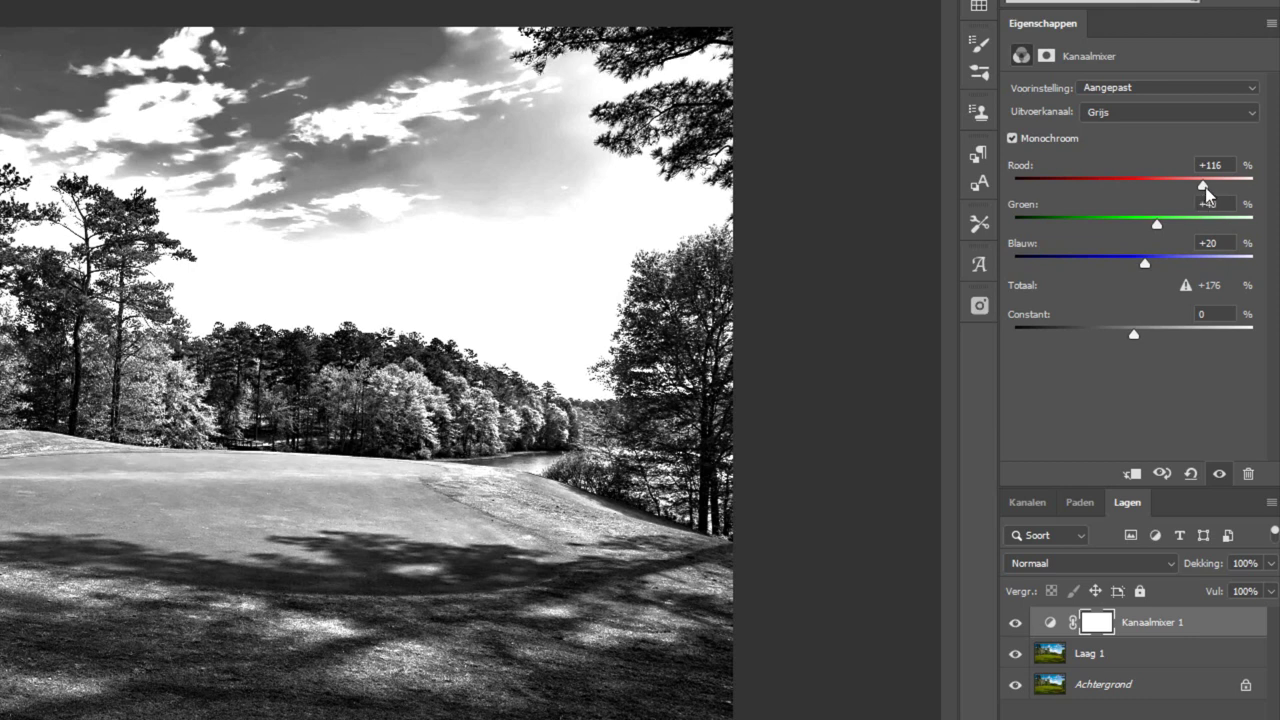
left_click_drag(1203, 187, 1197, 188)
double_click(1212, 165)
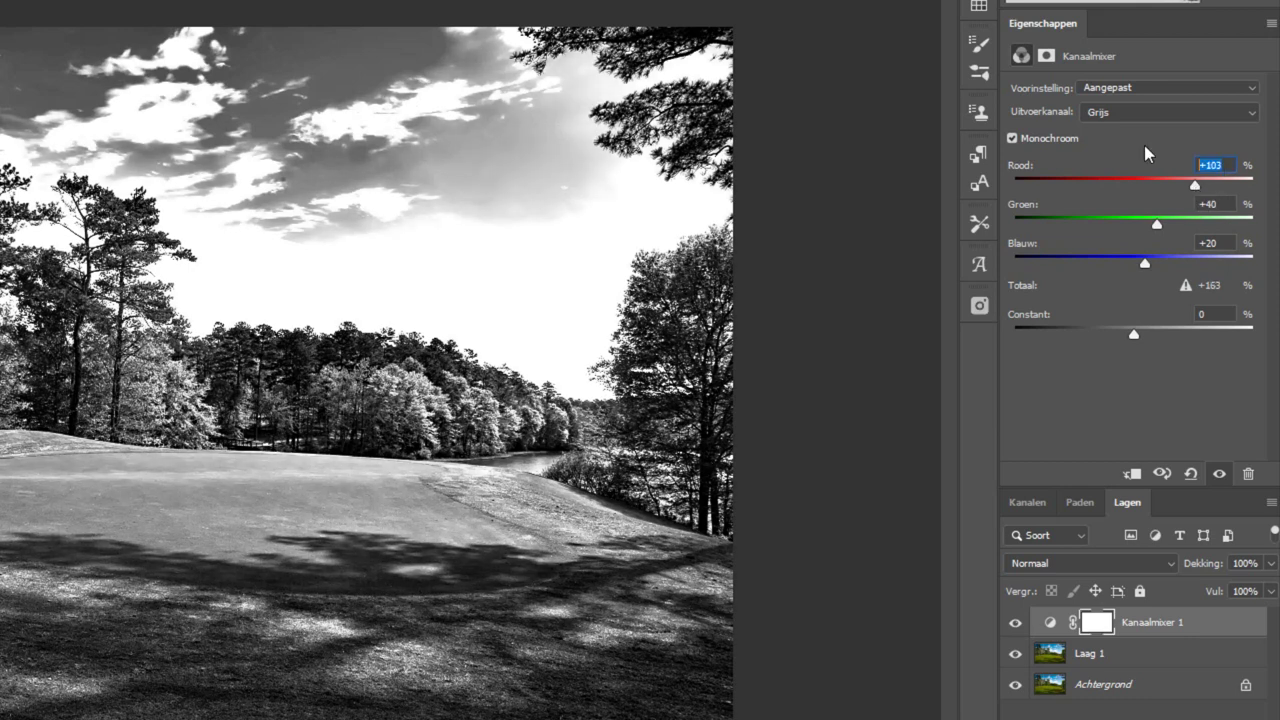
type("100")
left_click_drag(1157, 225, 1178, 226)
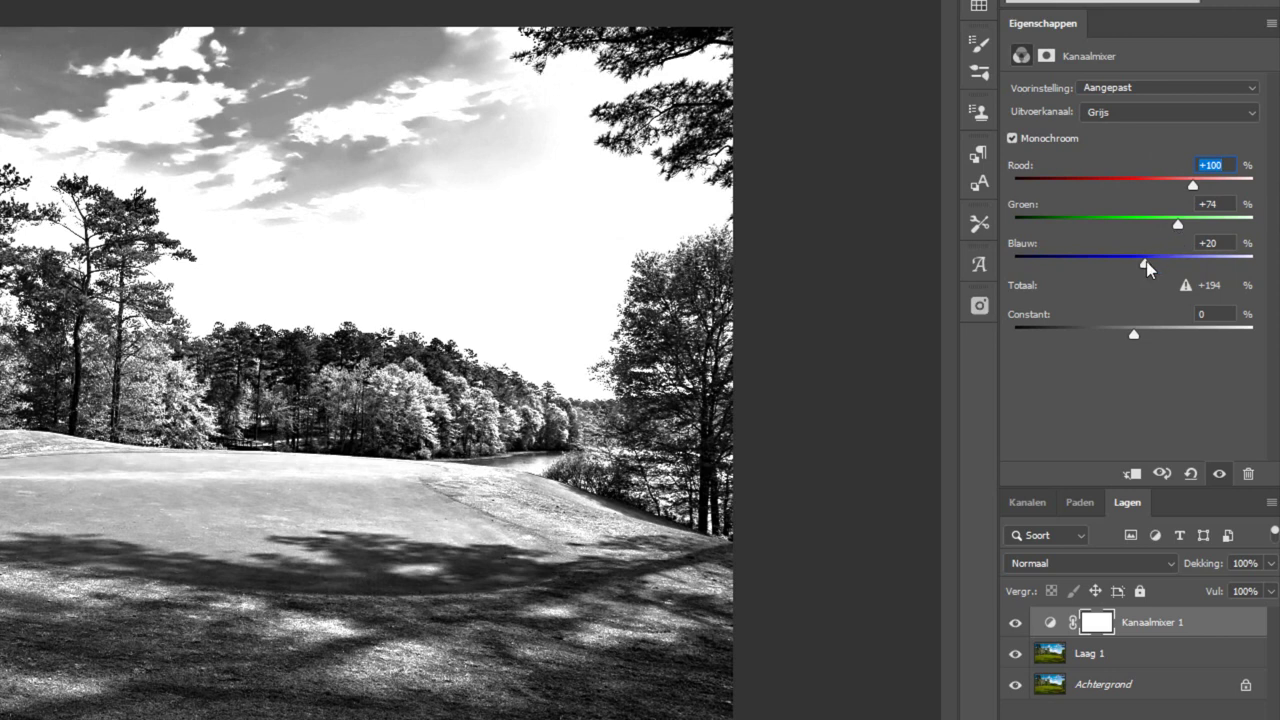
left_click_drag(1146, 264, 1121, 278)
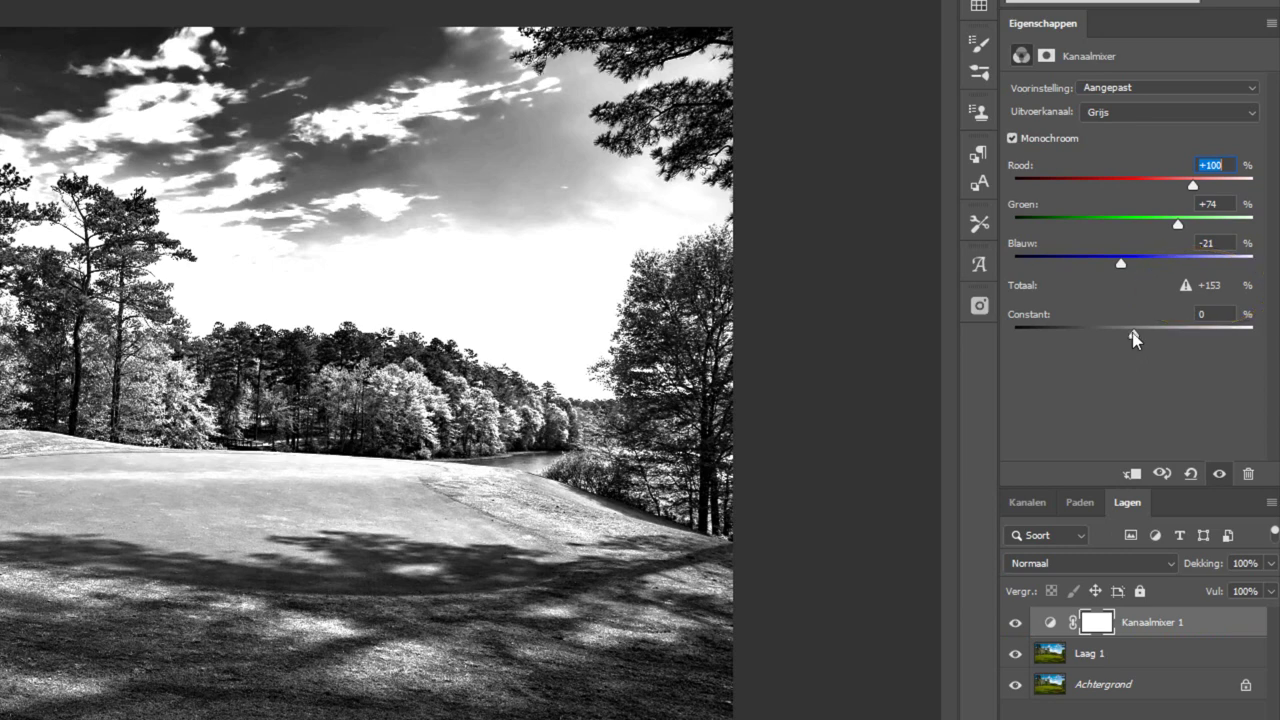
left_click_drag(1132, 334, 1129, 335)
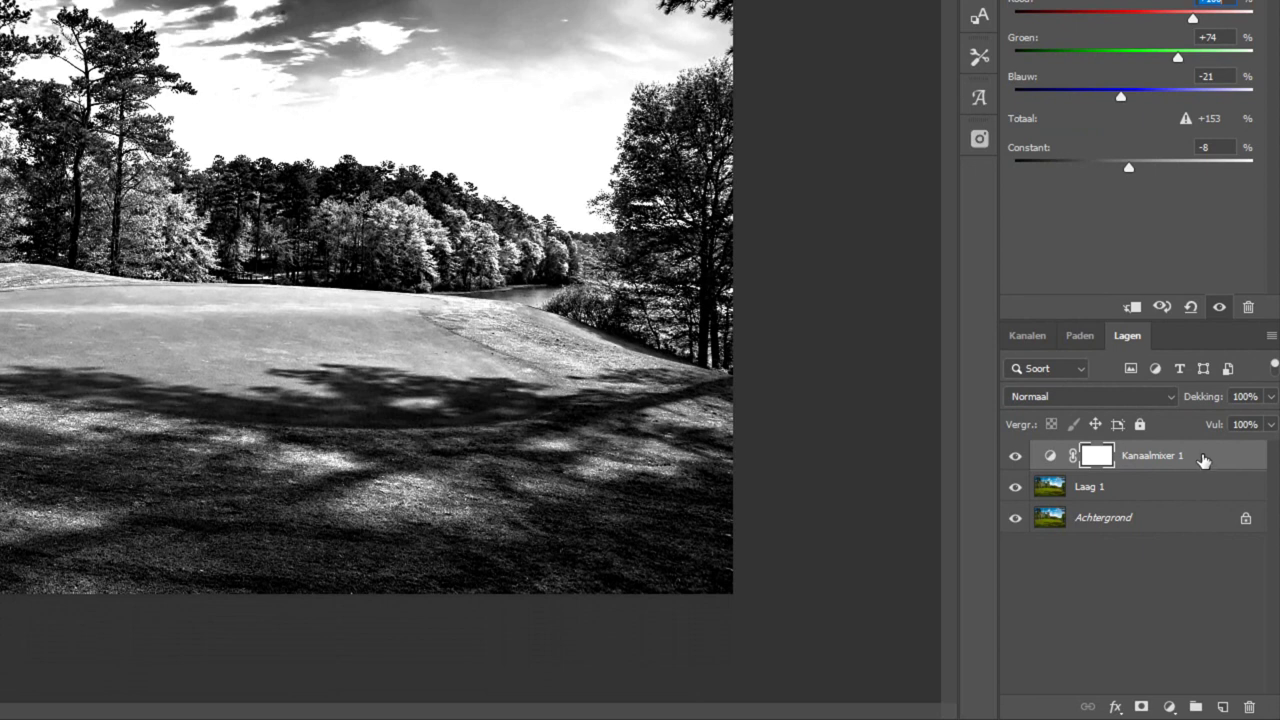
- Move Kanaalmixer 1 beneath Laag 1 and select Laag 1
left_click_drag(1205, 458, 1214, 497)
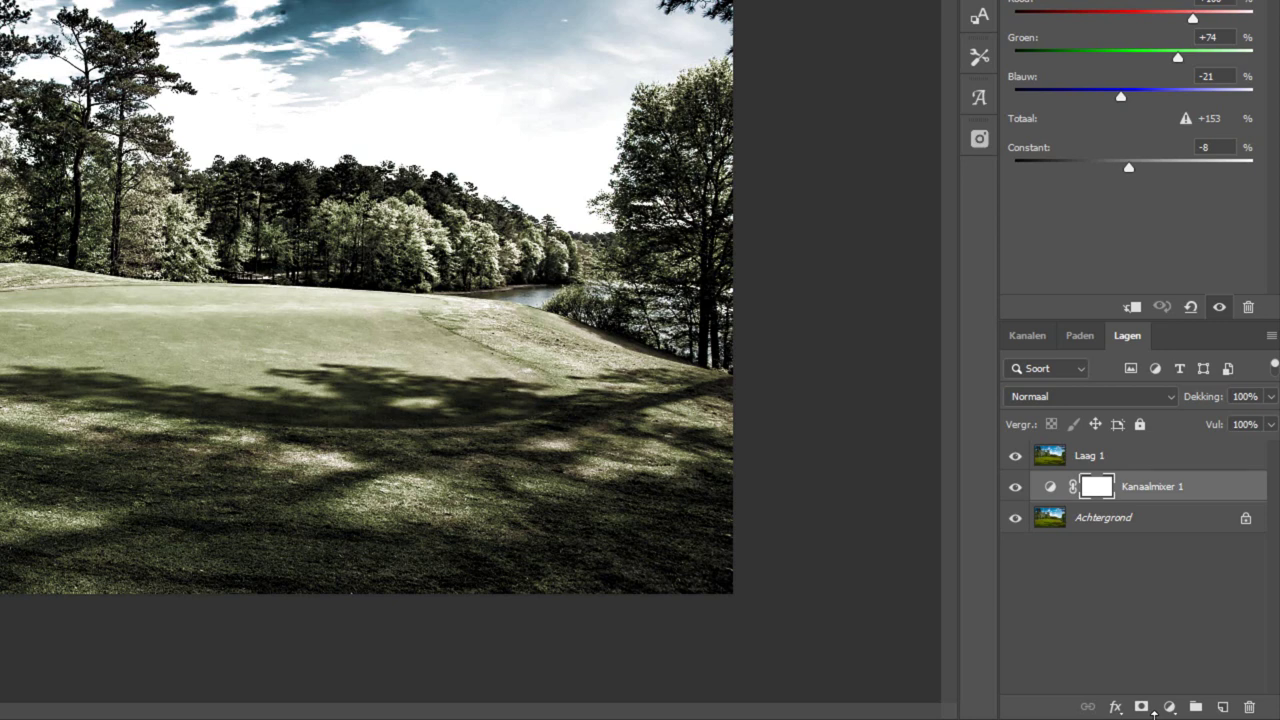
left_click(1120, 455)
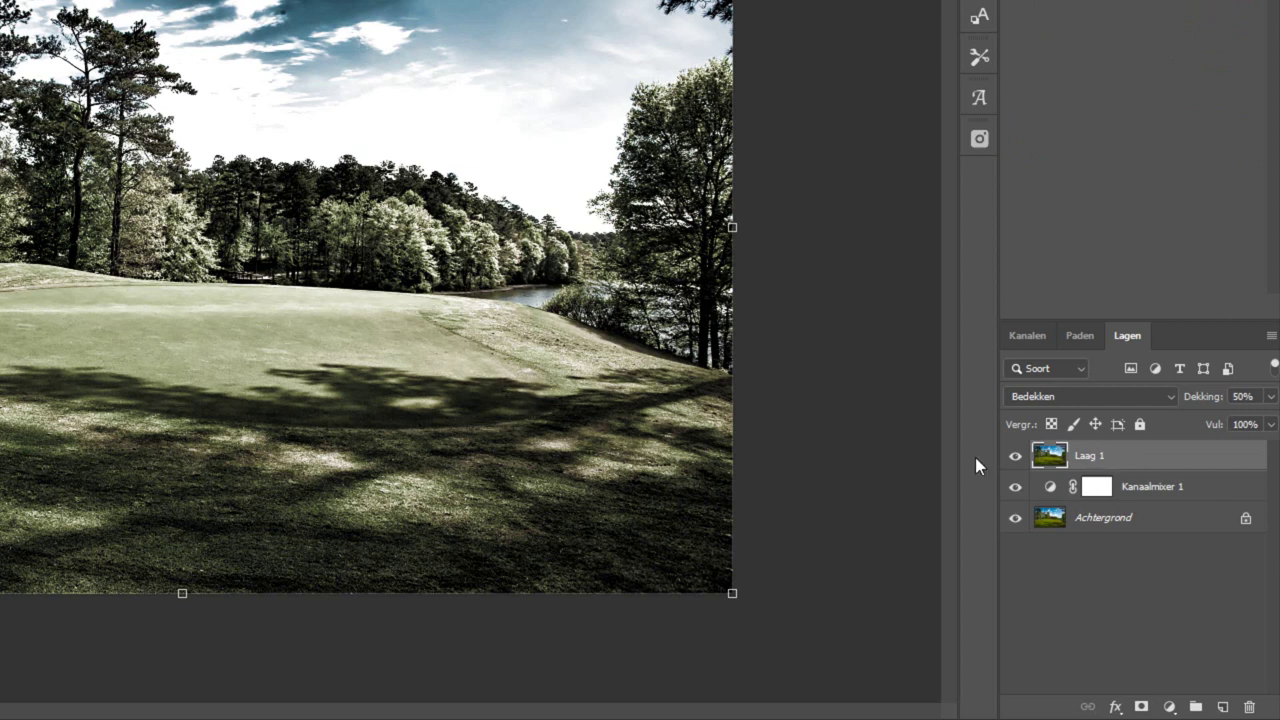
- Add a Kleurtoon/verzadiging layer and shift the Gele tinten hue to -149
left_click(1168, 708)
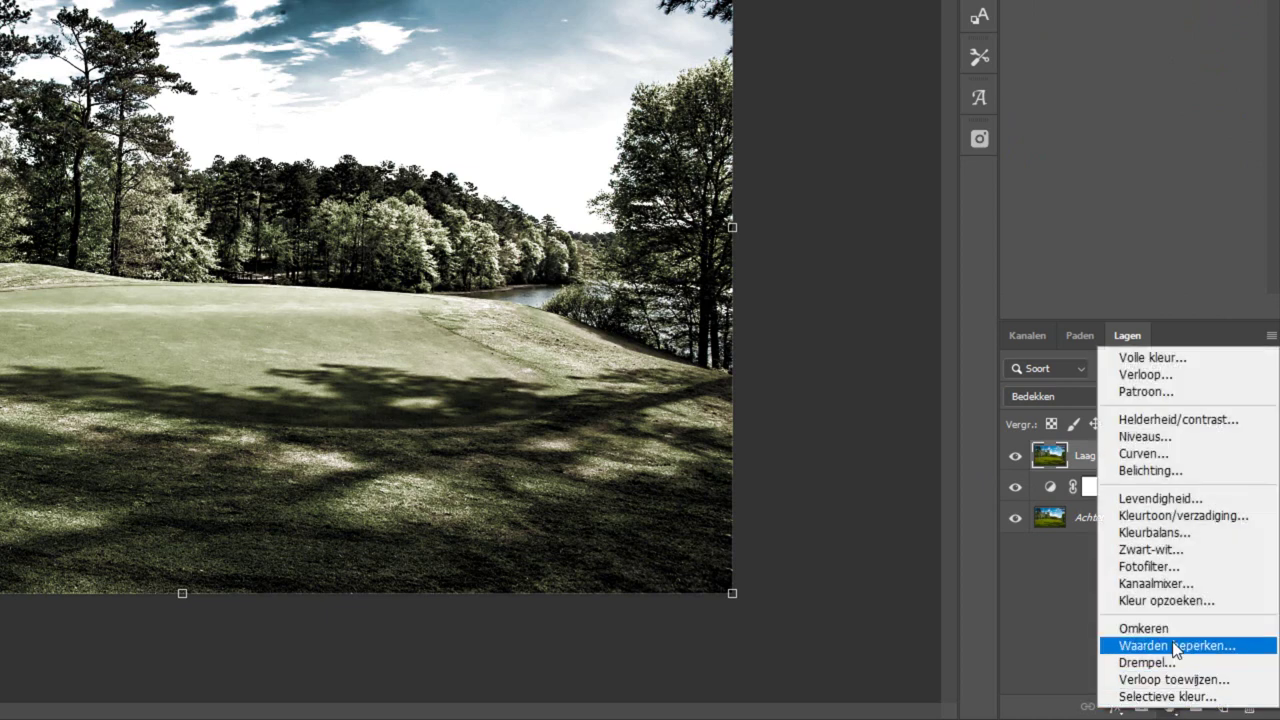
left_click(1186, 518)
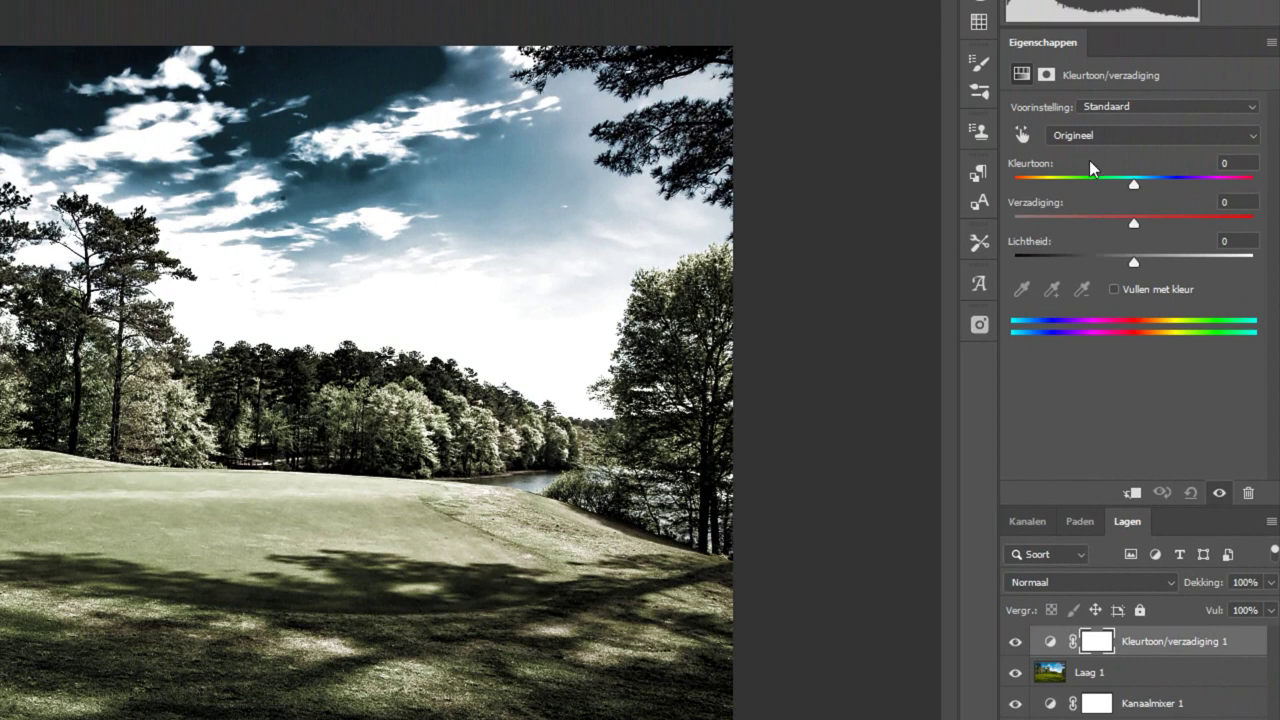
left_click(1099, 134)
left_click(1103, 182)
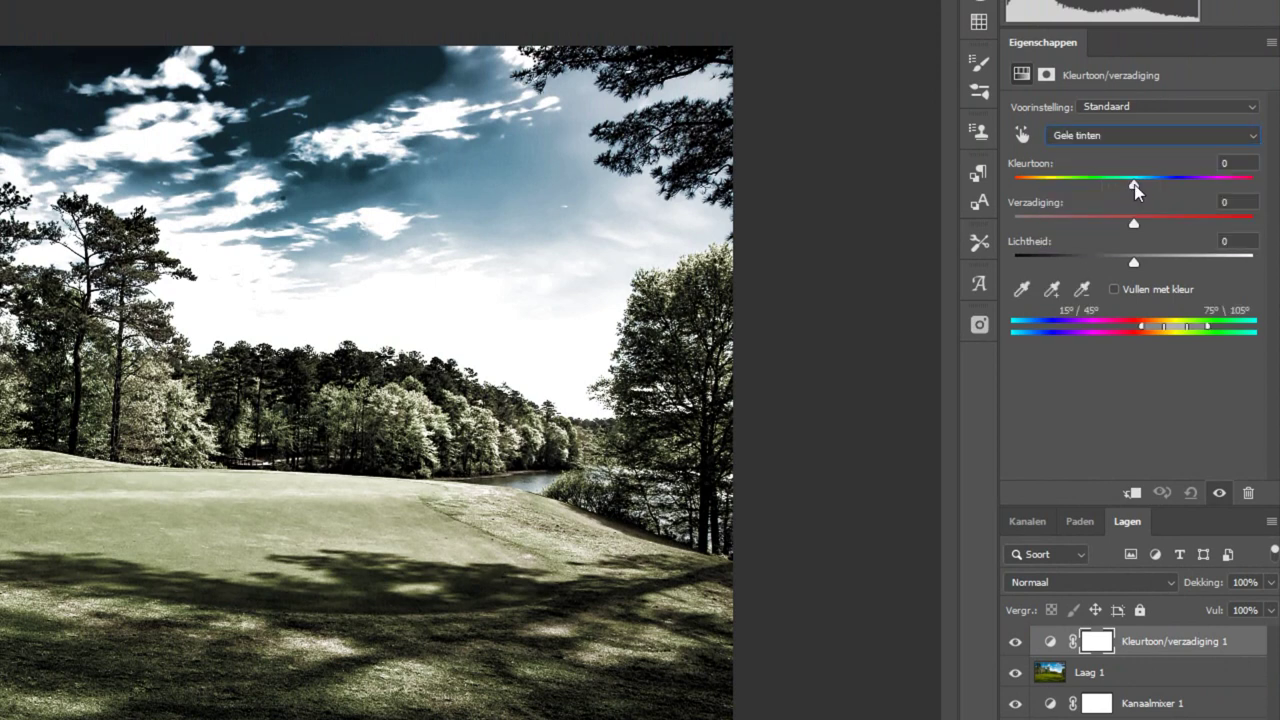
left_click_drag(1136, 185, 1030, 201)
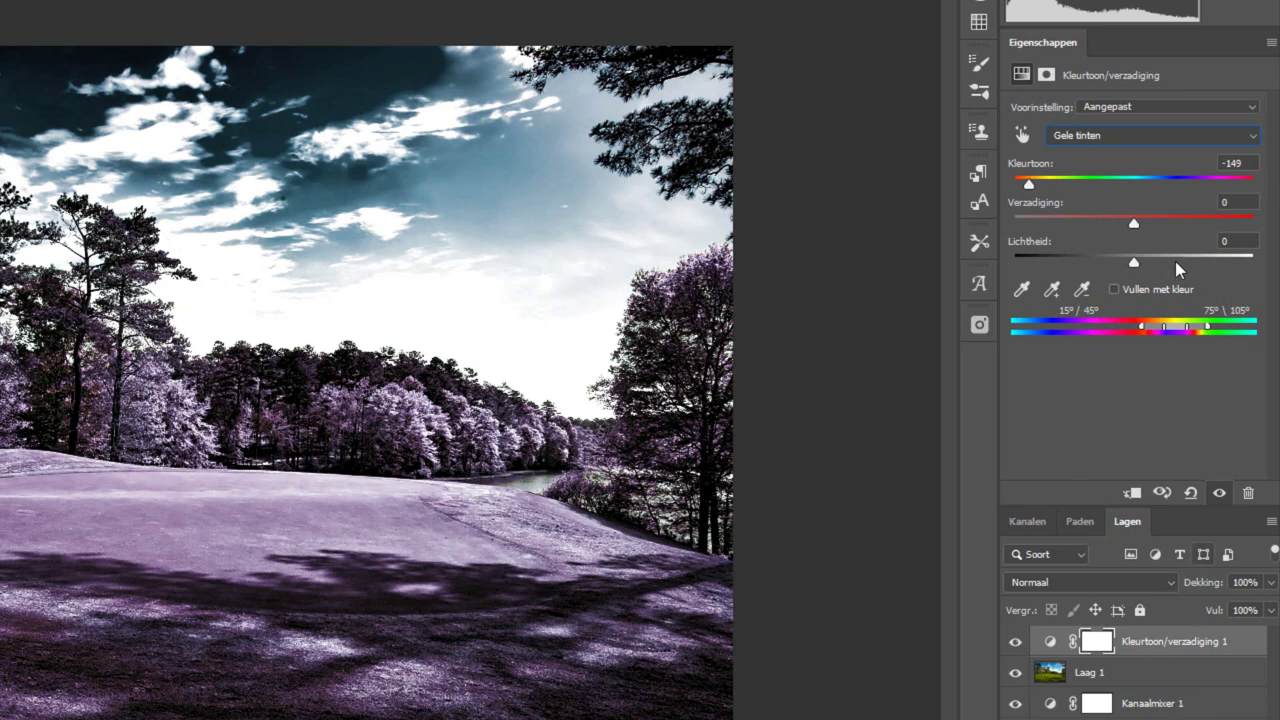
- Try shifting the Groene tinten hue to -180, then return it near zero
left_click(1093, 136)
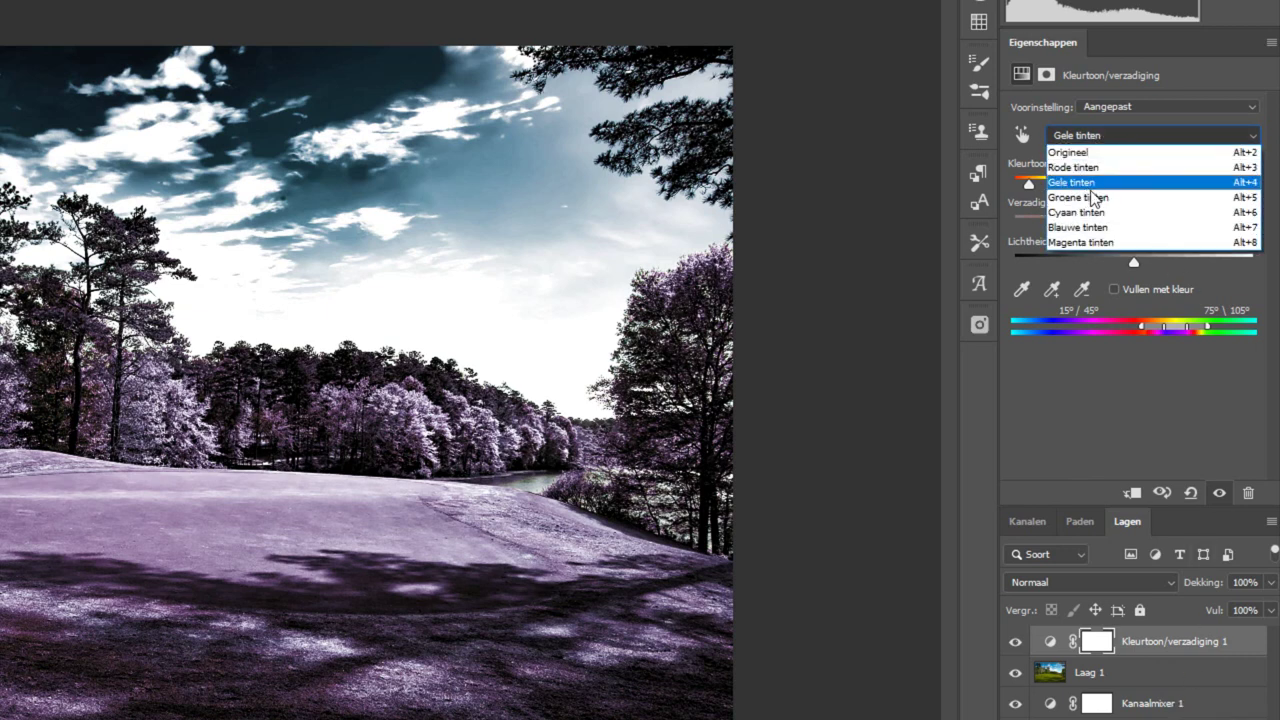
left_click(1094, 197)
mouse_move(1134, 186)
left_mouse_down()
mouse_move(1035, 189)
mouse_move(1008, 203)
left_mouse_up()
mouse_move(1014, 184)
left_mouse_down()
mouse_move(1052, 200)
mouse_move(920, 208)
mouse_move(1136, 207)
left_mouse_up()
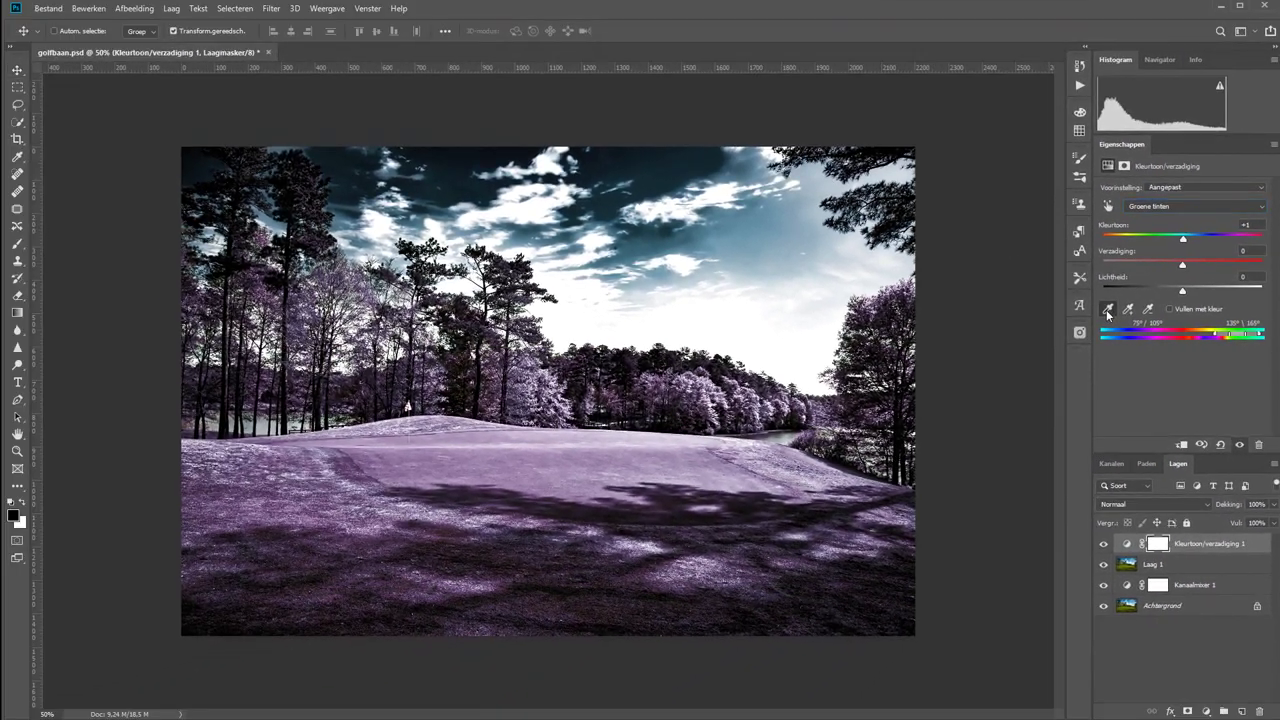
- Sample the sky's cyan tones with the eyedropper and nudge their hue slightly
left_click(1107, 309)
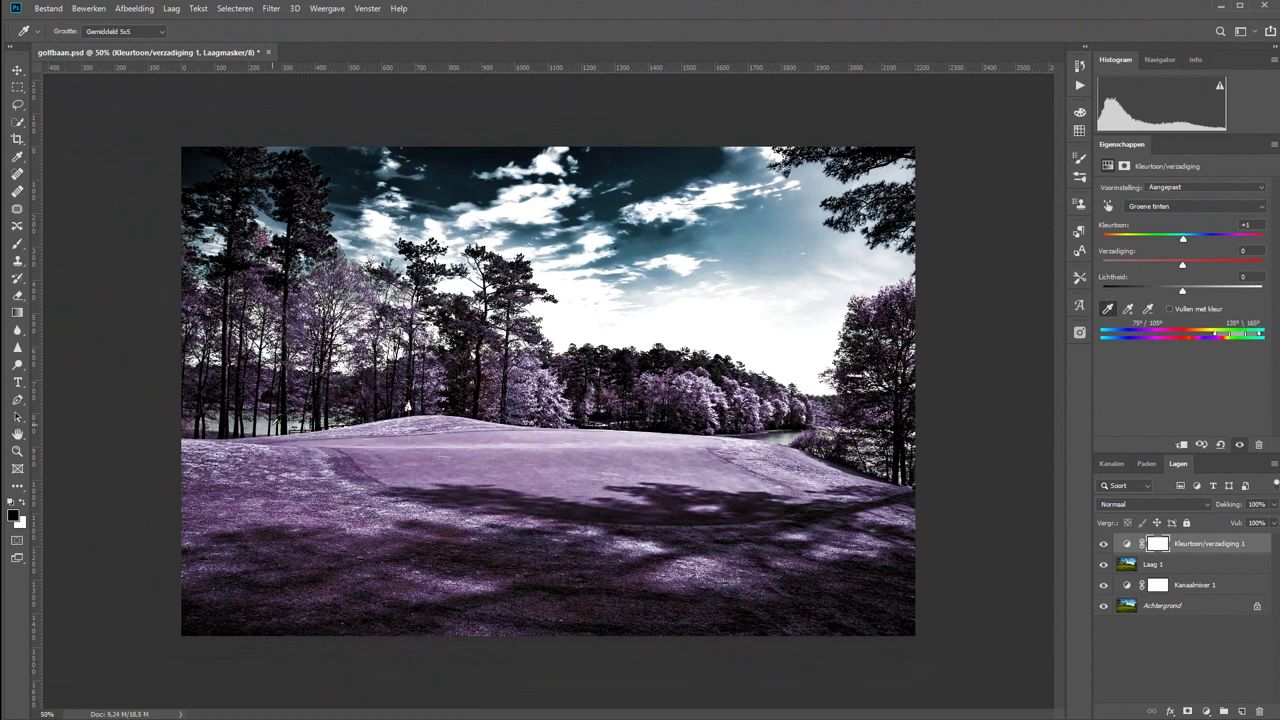
left_click(268, 424)
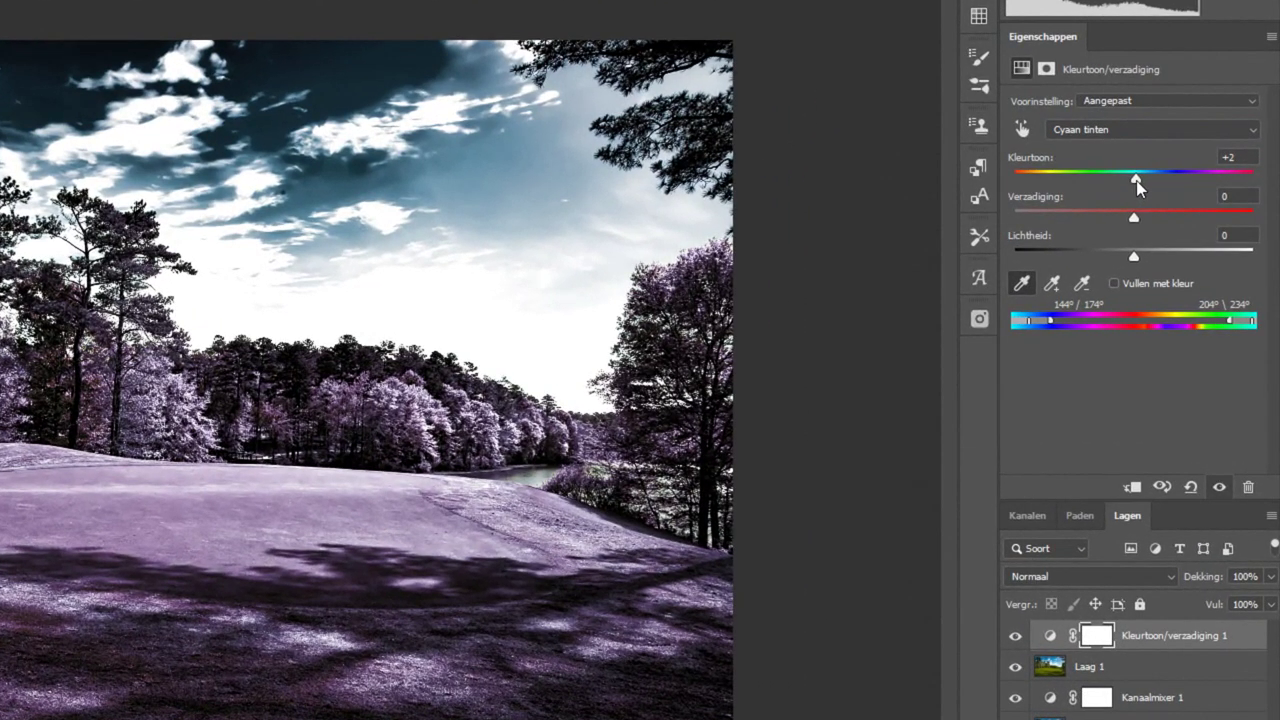
left_click_drag(1182, 238, 1175, 240)
mouse_move(1120, 188)
left_mouse_down()
mouse_move(1065, 197)
mouse_move(1135, 207)
left_mouse_up()
- Lower Cyaantinten saturation to -81 and Blauwe tinten saturation to -43
left_click(1104, 134)
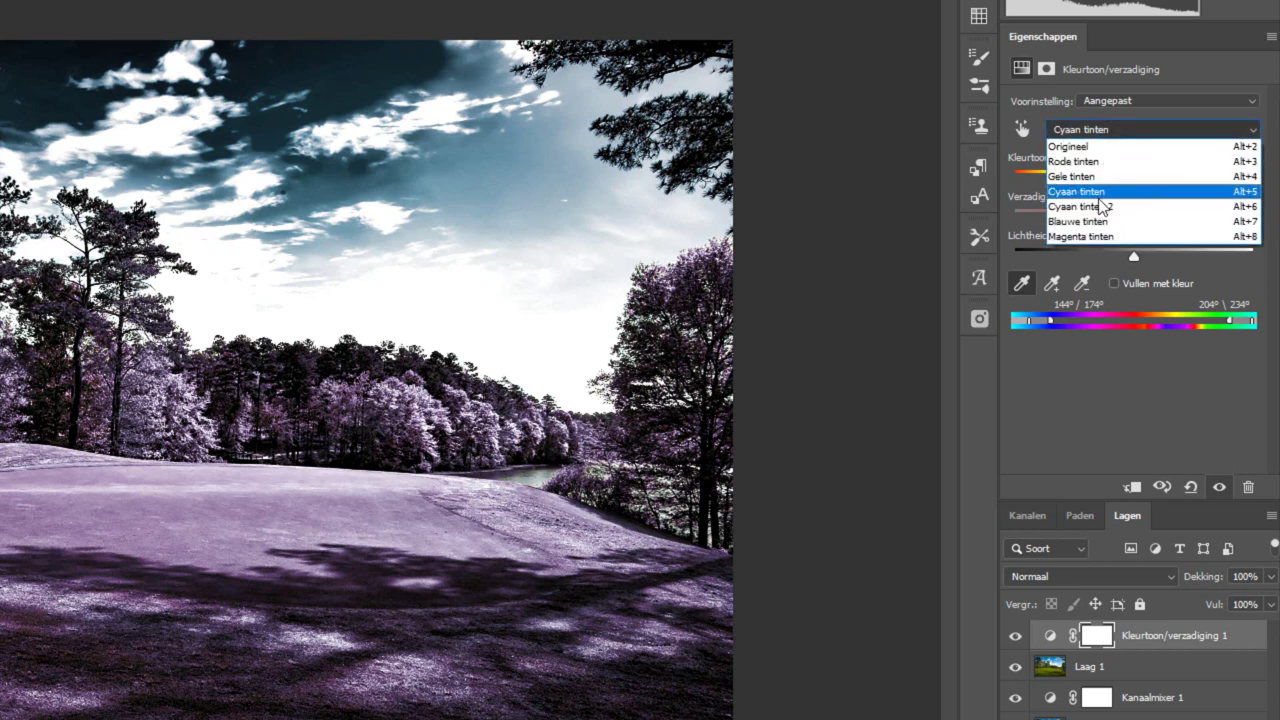
left_click(1097, 199)
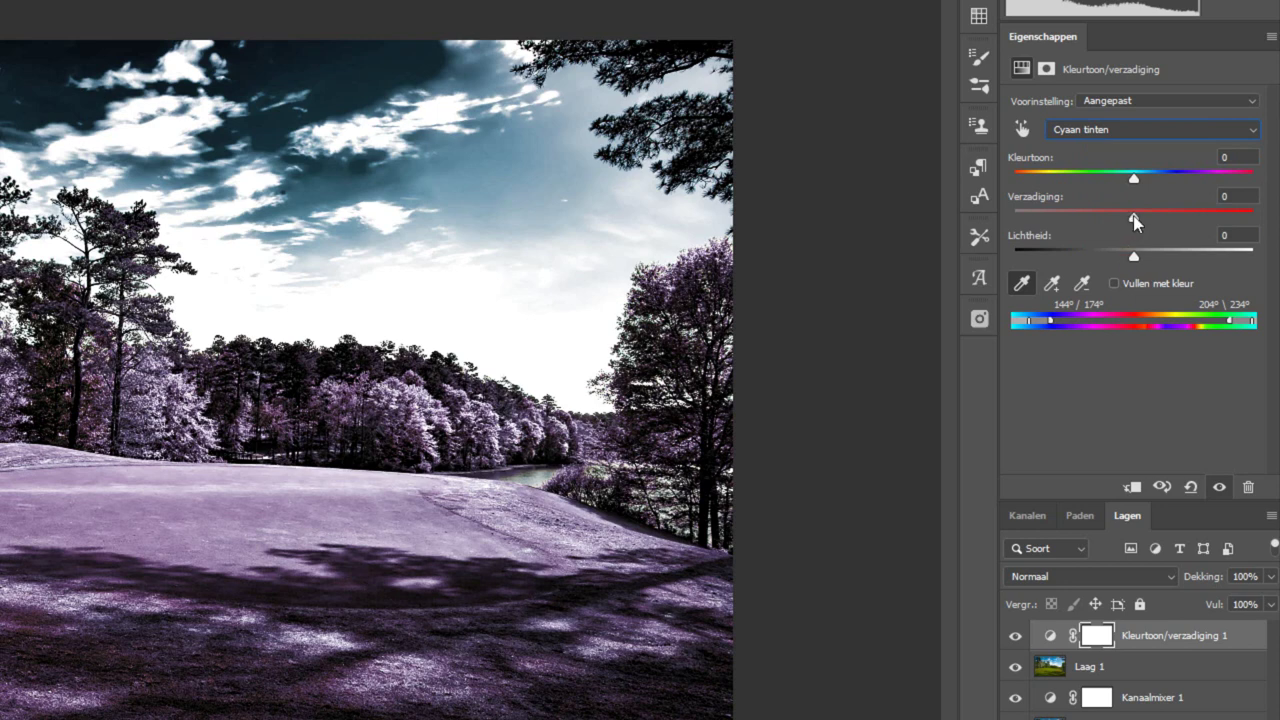
left_click_drag(1134, 220, 1040, 230)
left_click(1111, 131)
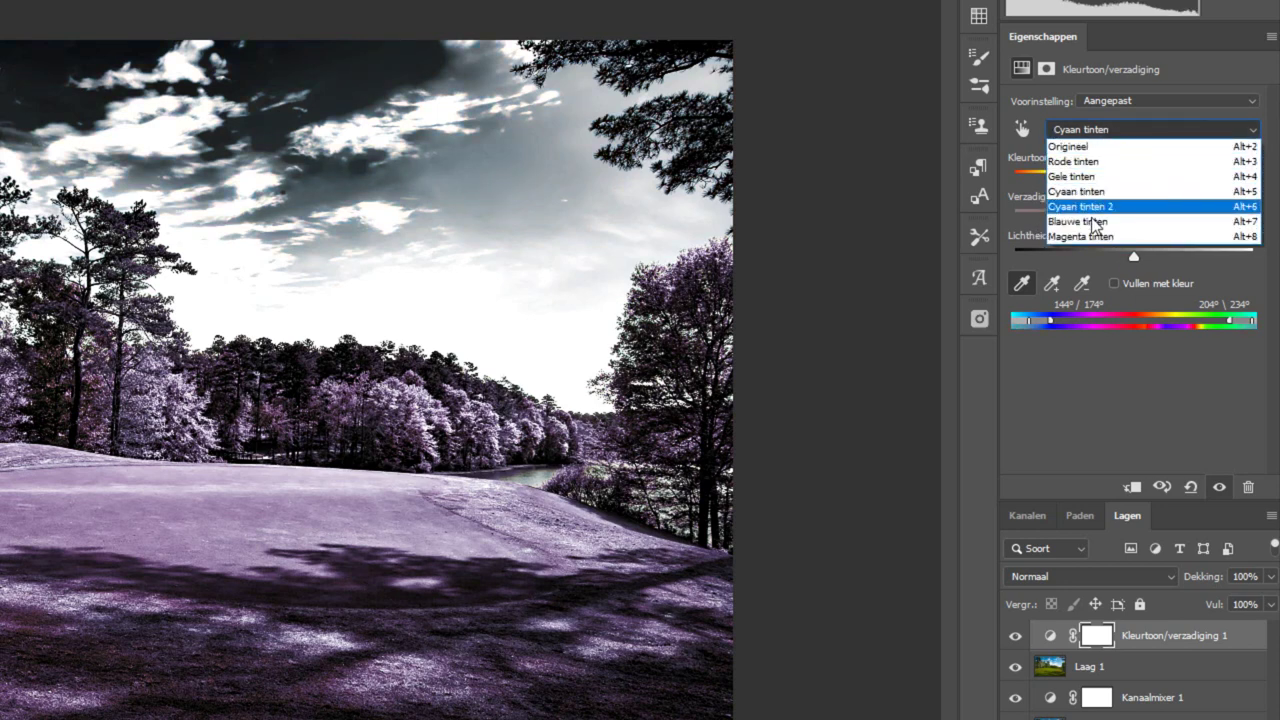
left_click(1105, 221)
mouse_move(1135, 220)
left_mouse_down()
mouse_move(1029, 222)
mouse_move(1082, 219)
left_mouse_up()
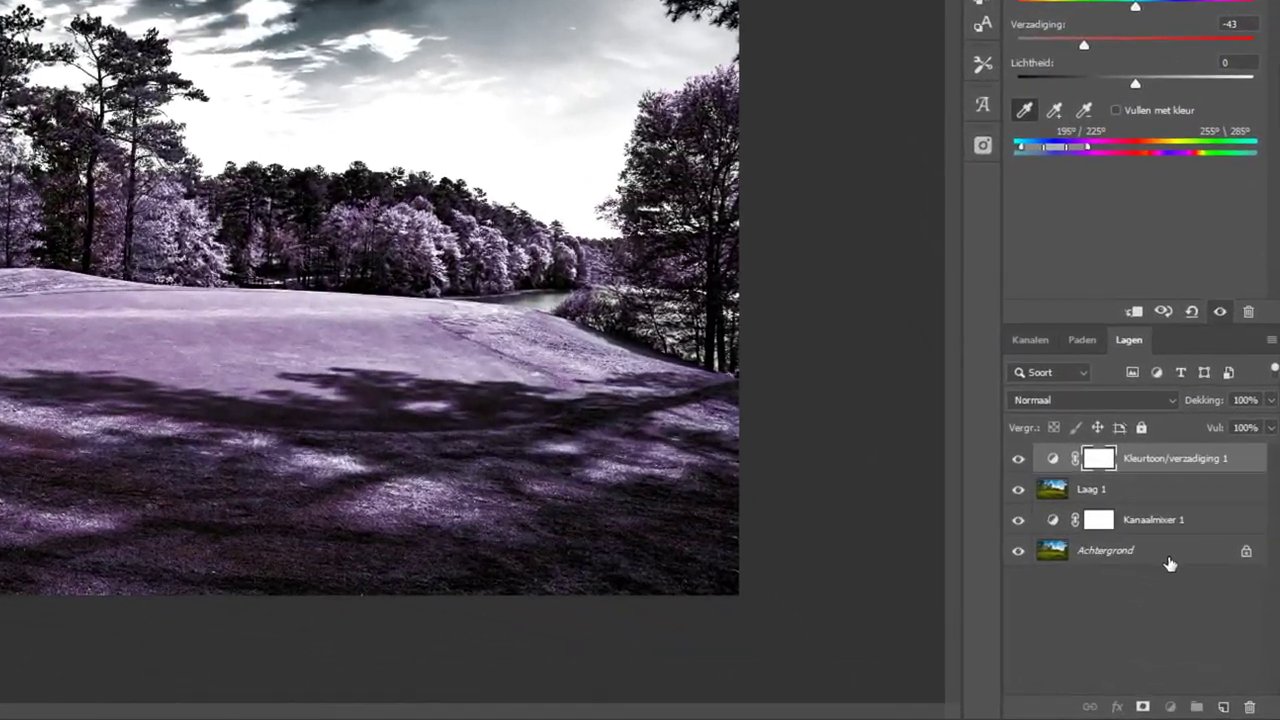
- Convert the Achtergrond photo layer into a smart object
left_click(1255, 610)
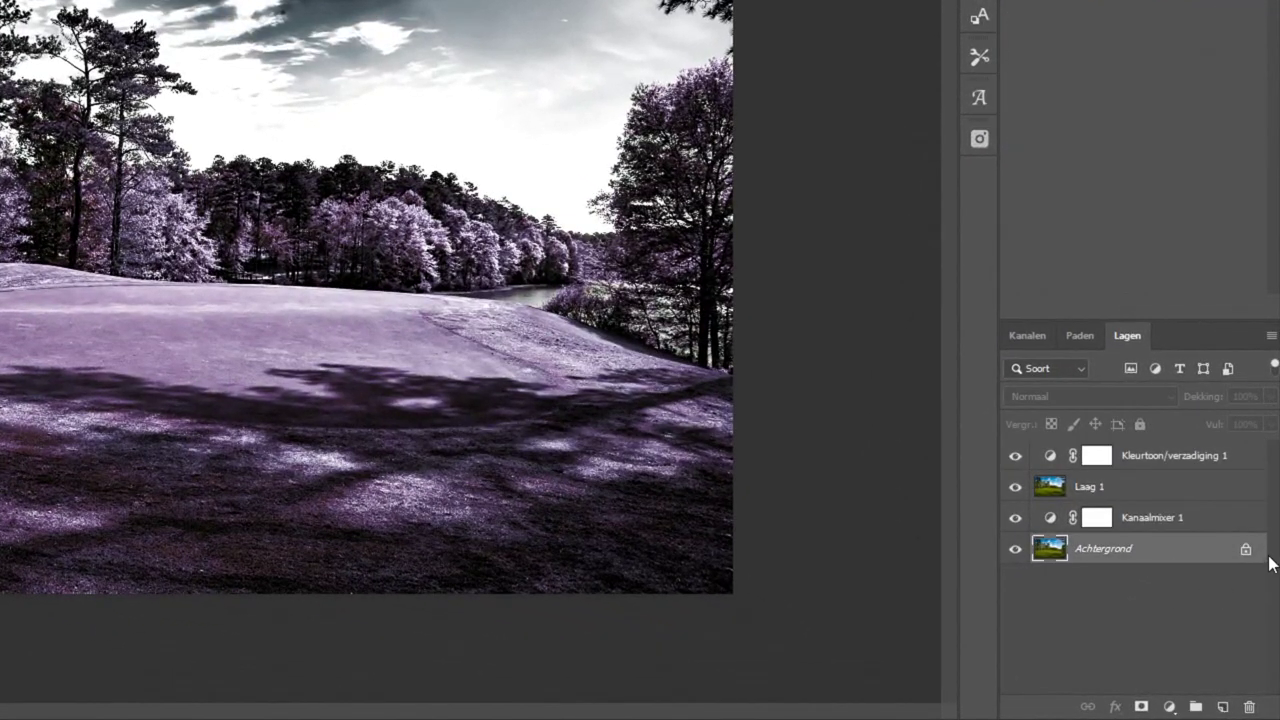
right_click(1168, 552)
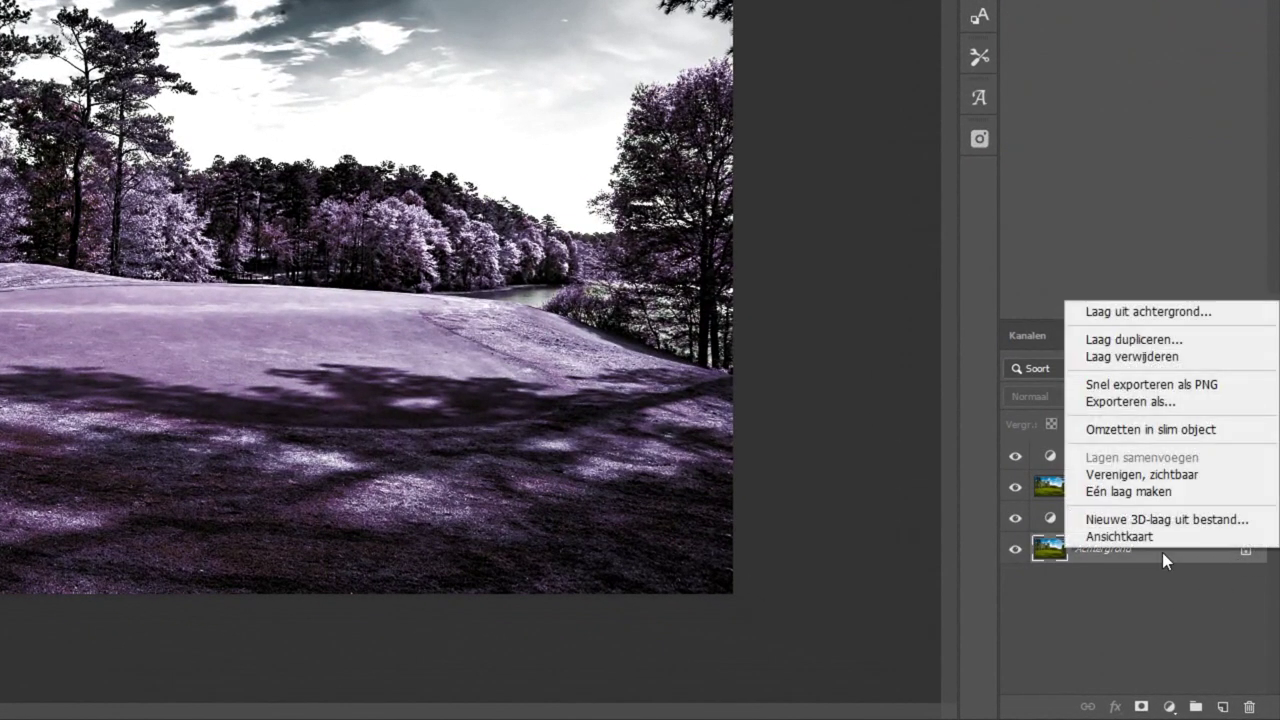
left_click(1136, 428)
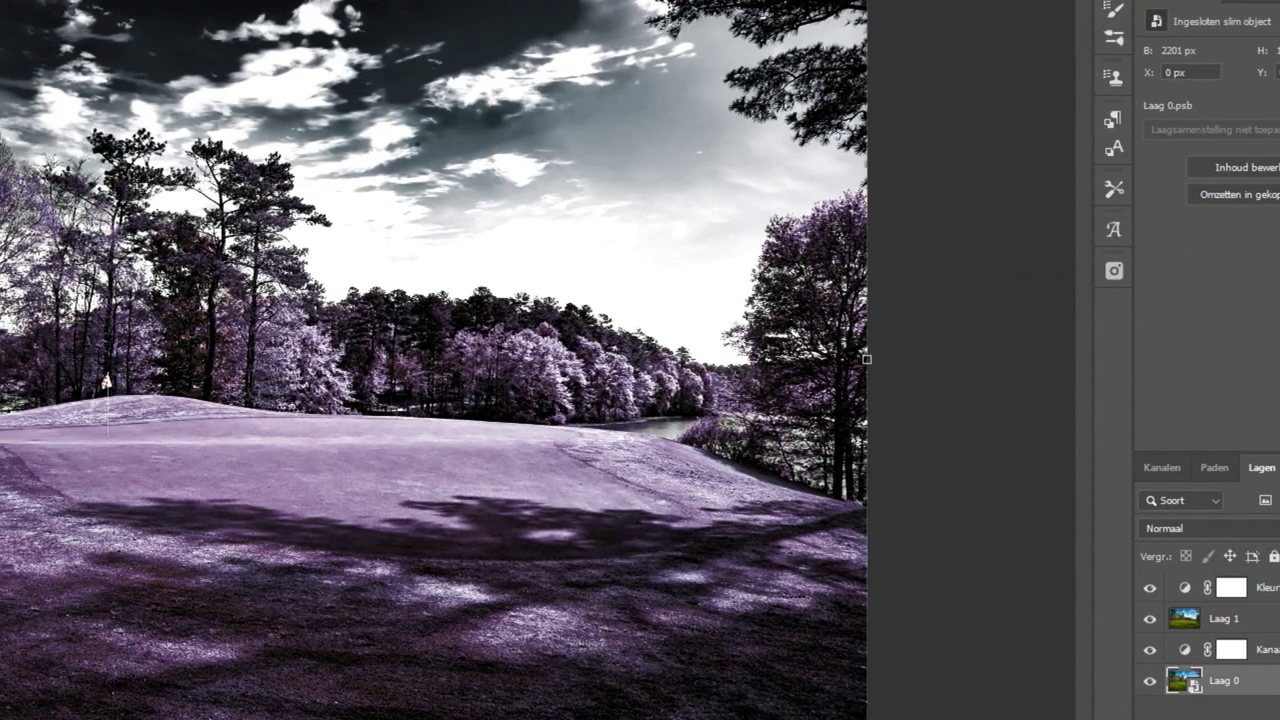
- Apply a Gaussiaans vervagen smart filter, finally set to a 1,0-pixel radius
left_click(134, 12)
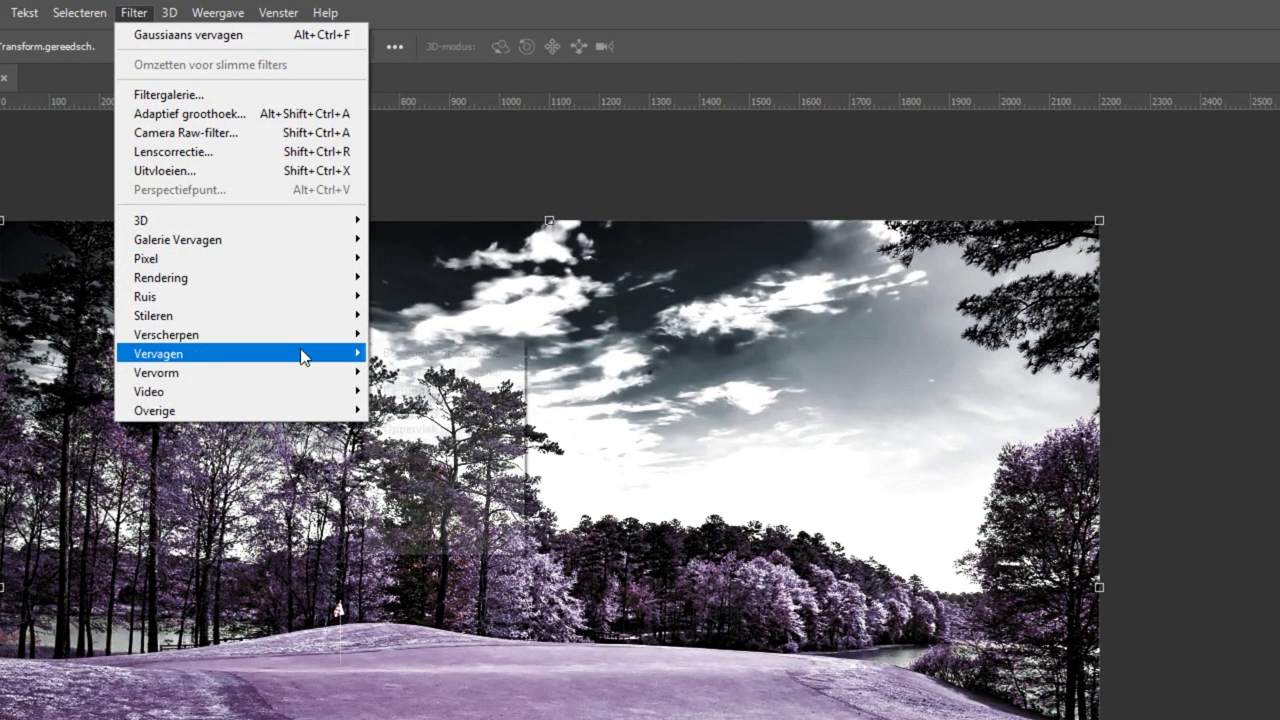
mouse_move(240, 353)
left_click(422, 372)
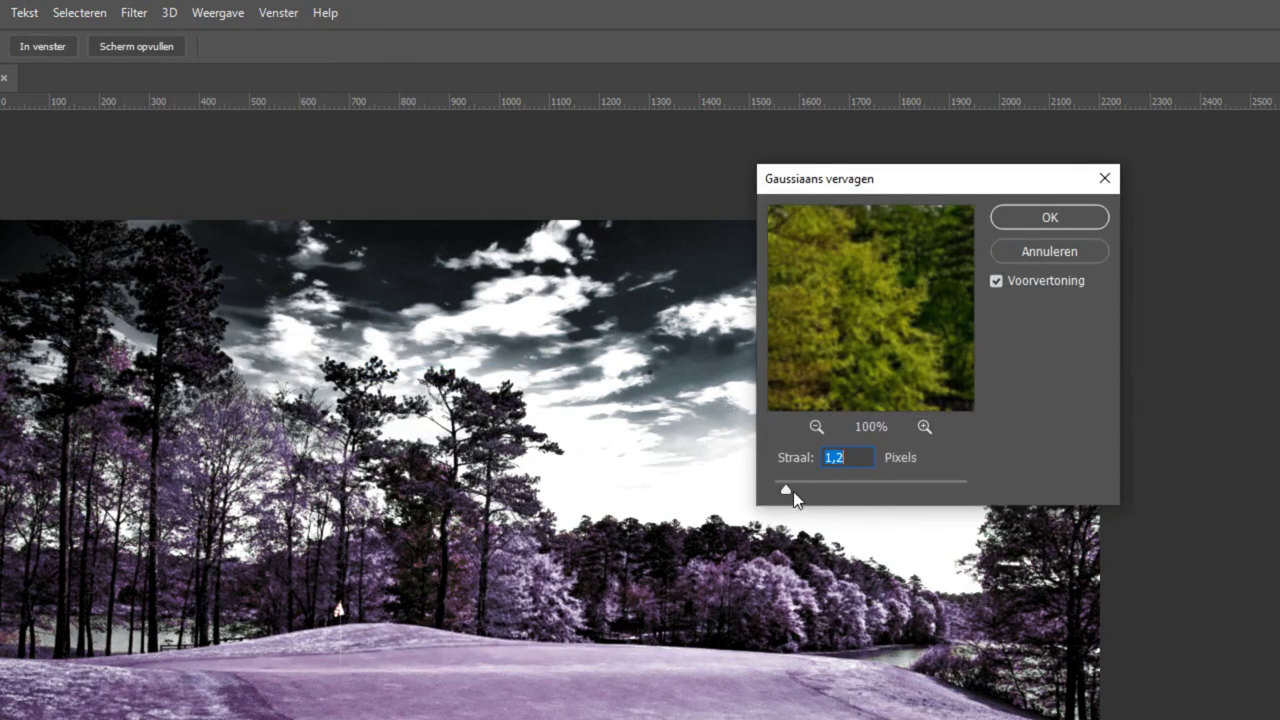
left_click_drag(788, 490, 829, 497)
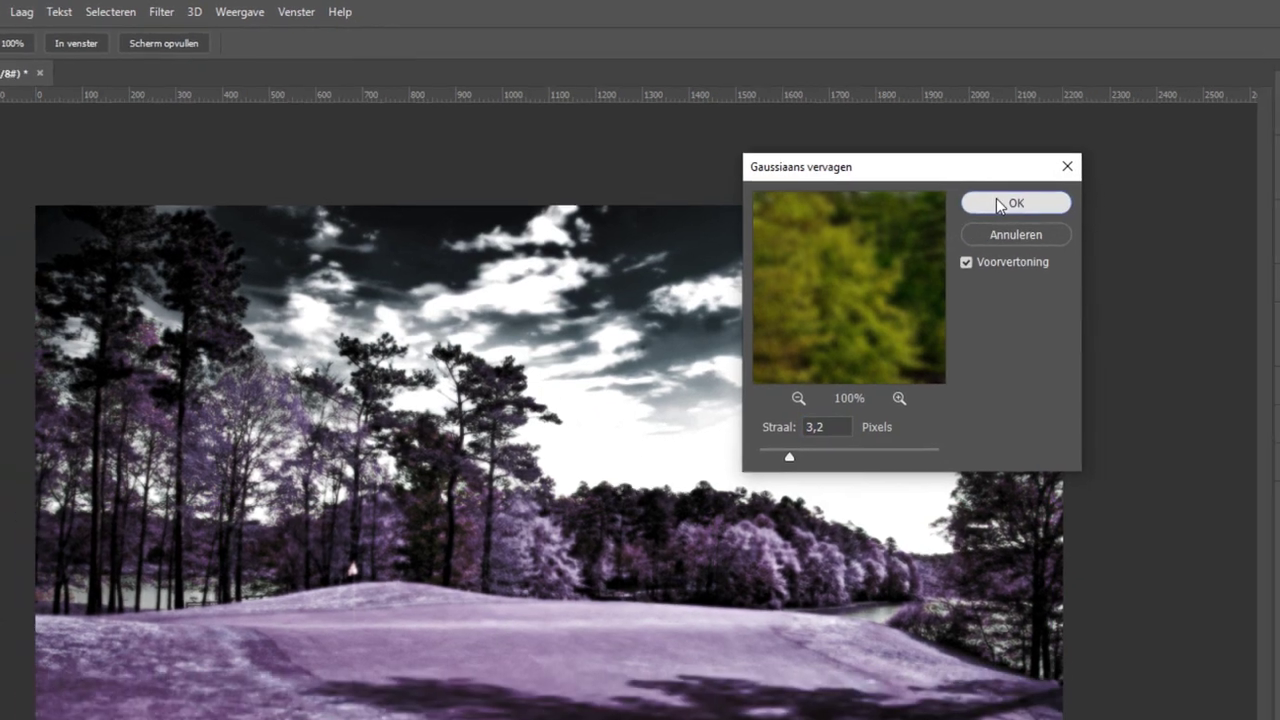
left_click(1028, 212)
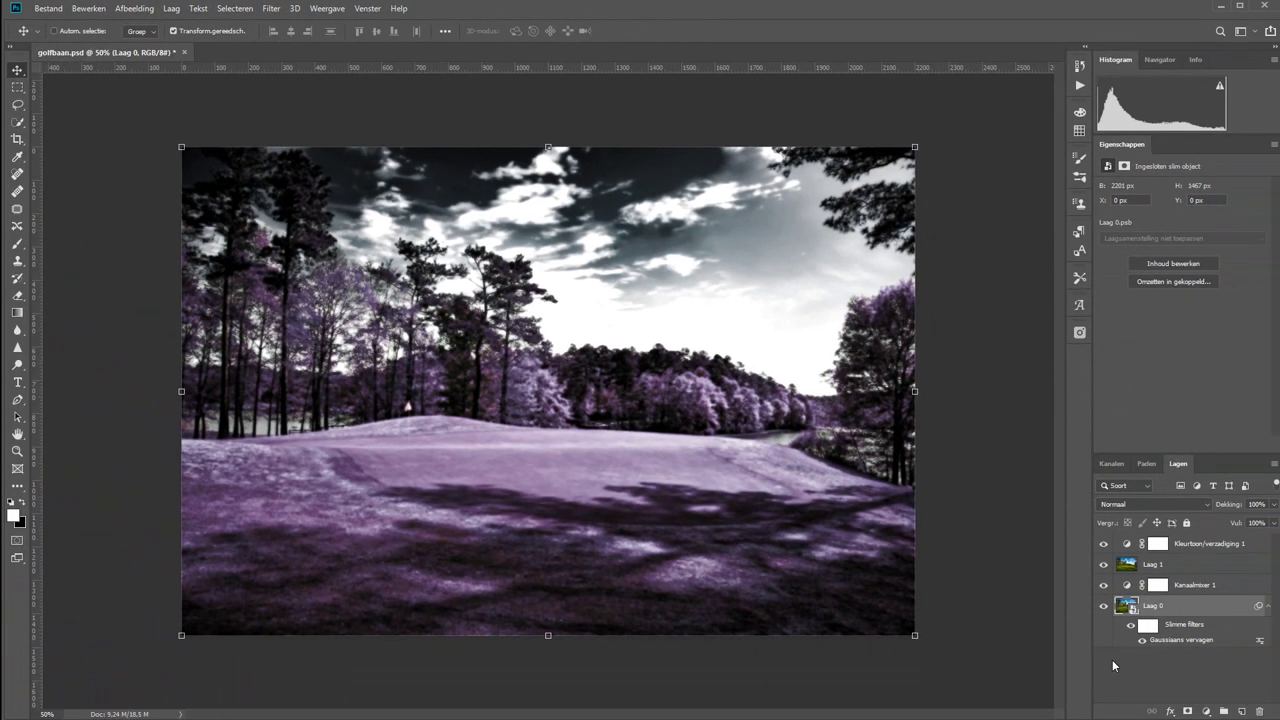
double_click(1164, 640)
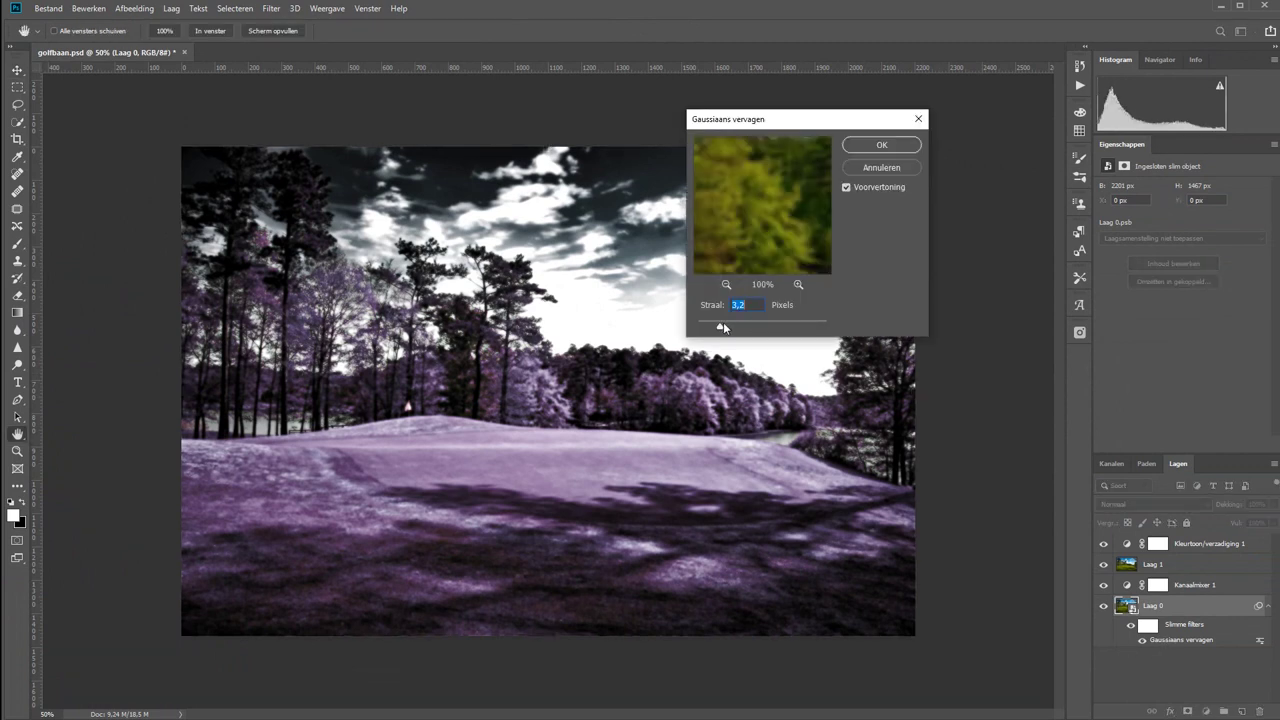
left_click_drag(725, 328, 705, 333)
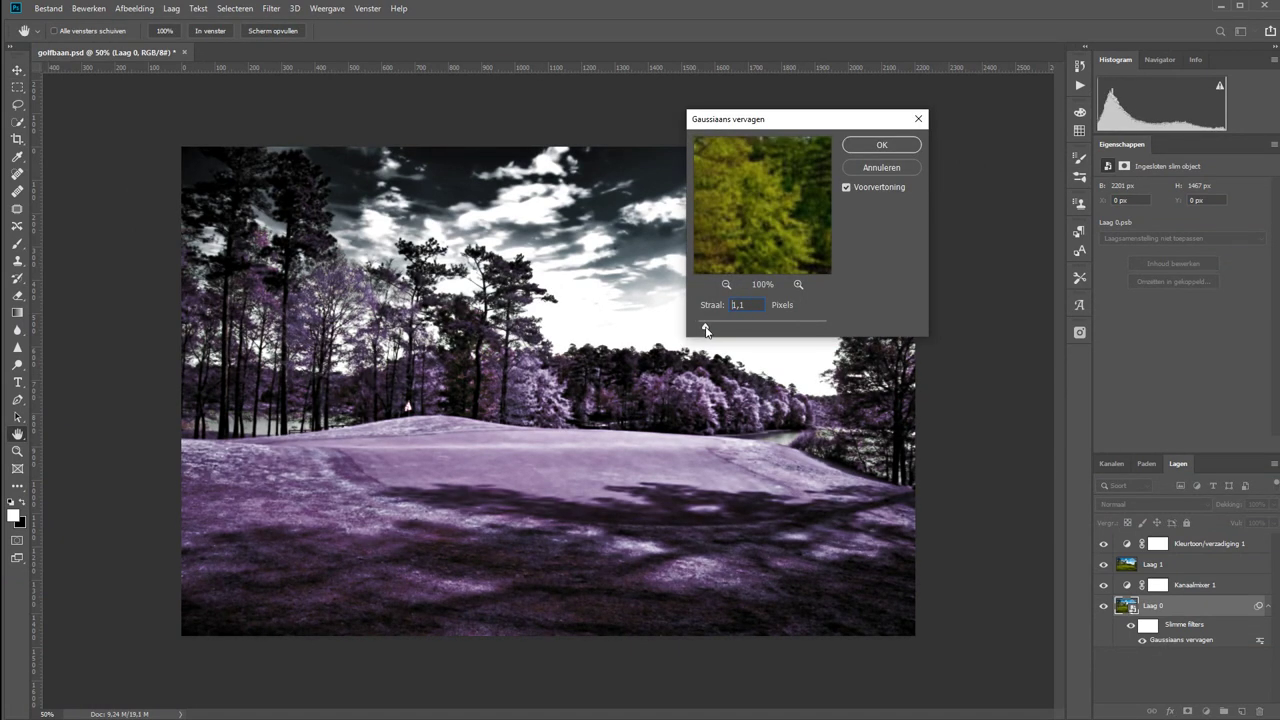
left_click(905, 148)
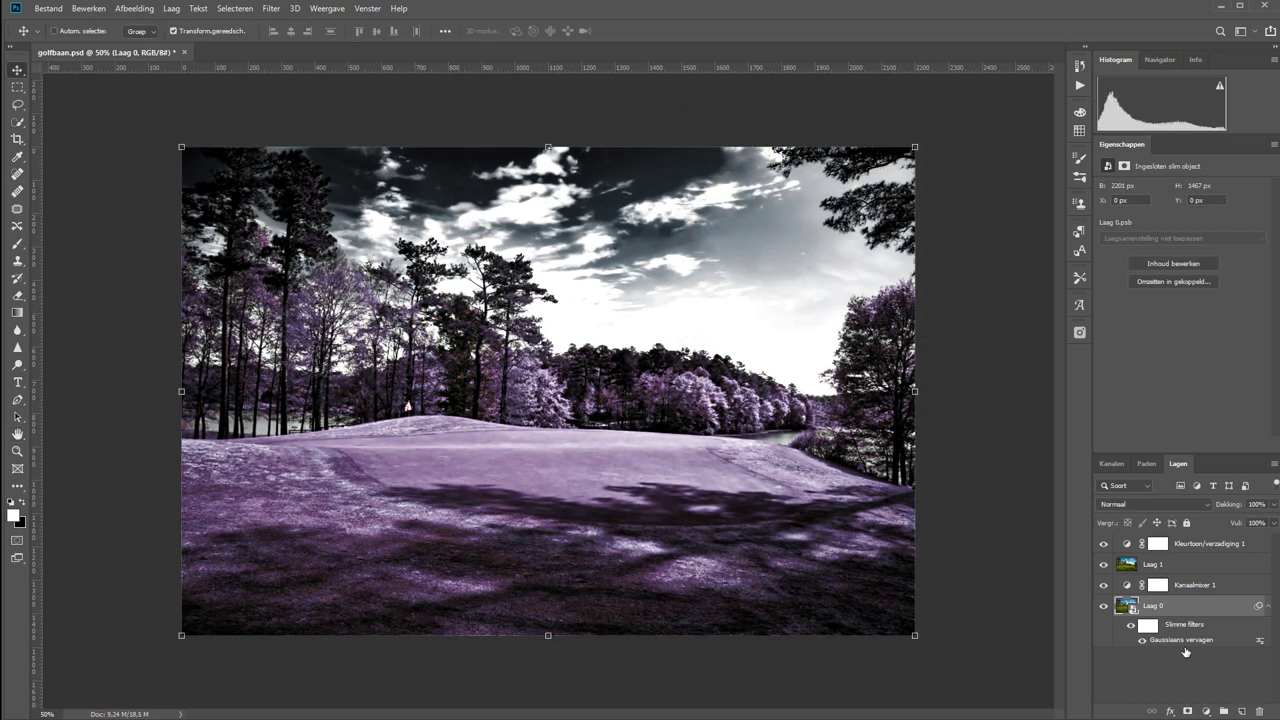
- Change Kanaalmixer 1 to Constant +8 and Rood +68
left_click(1209, 588)
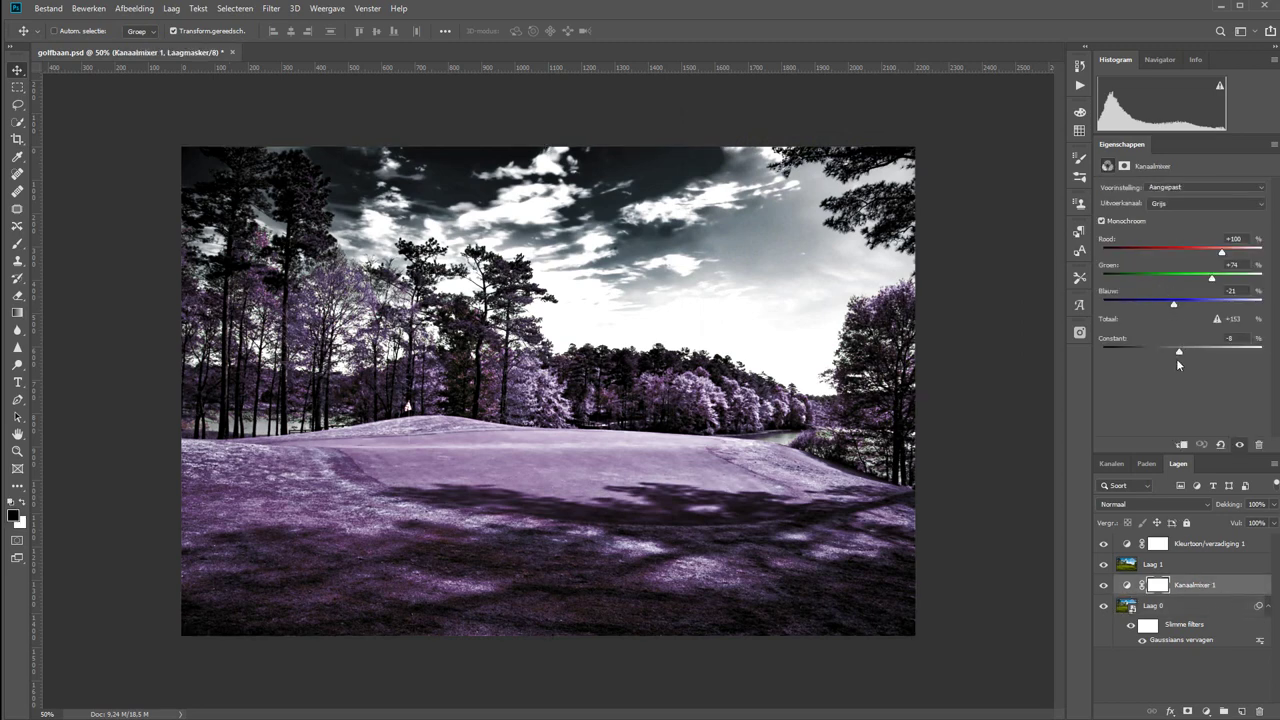
left_click_drag(1181, 348, 1186, 355)
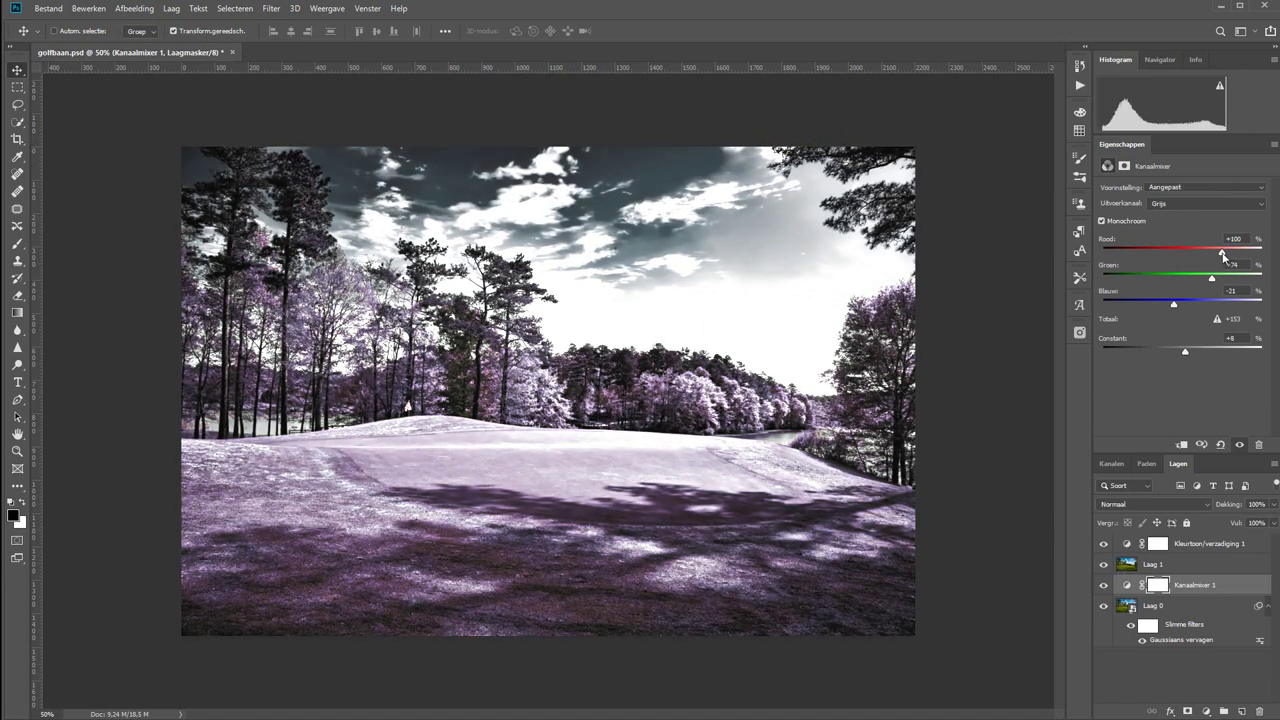
left_click_drag(1221, 252, 1210, 254)
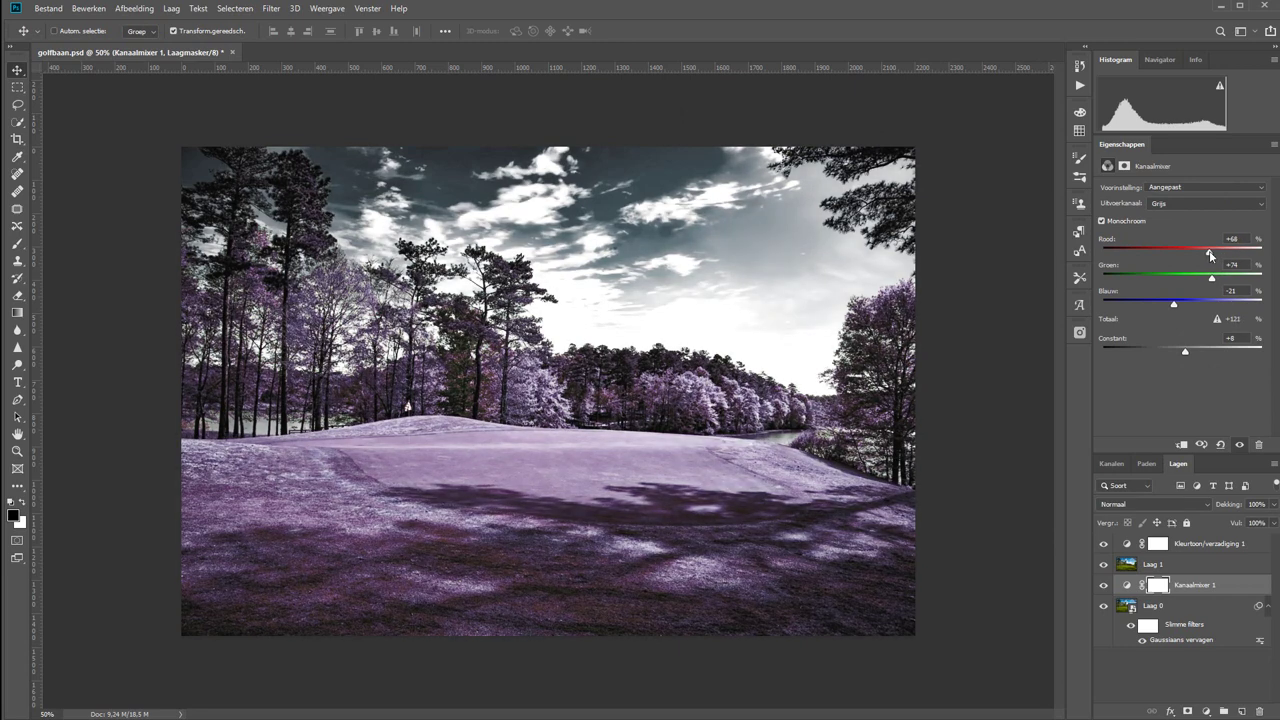